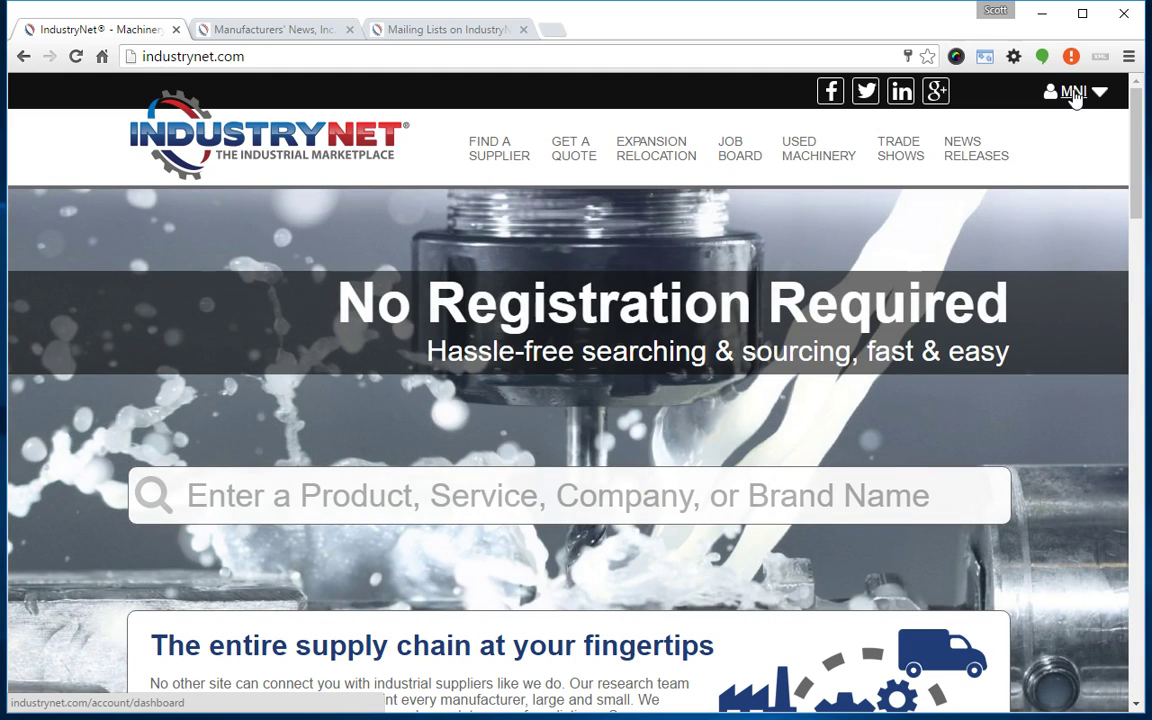
Open the MNI Account Dashboard showing the Manufacturers' News, Inc. listing, inquiries and quote request.
{"action": "left_click", "coordinate": [1073, 93]}
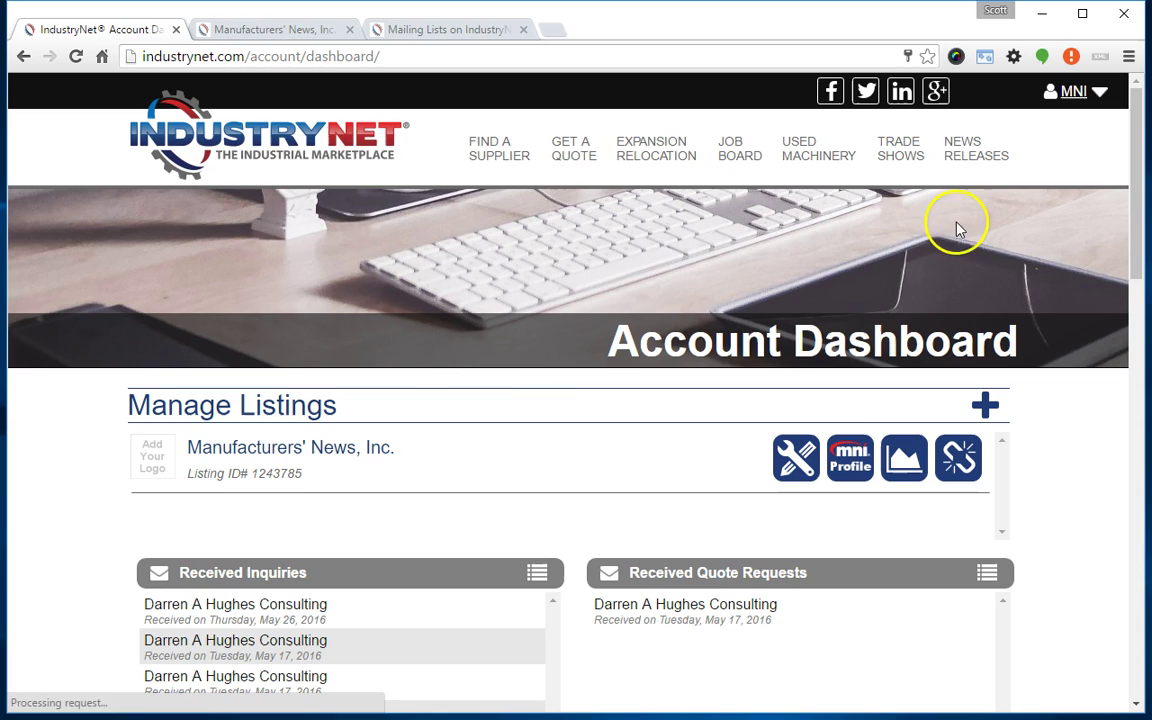
{"action": "left_click_drag", "start_coordinate": [1135, 192], "coordinate": [1103, 249]}
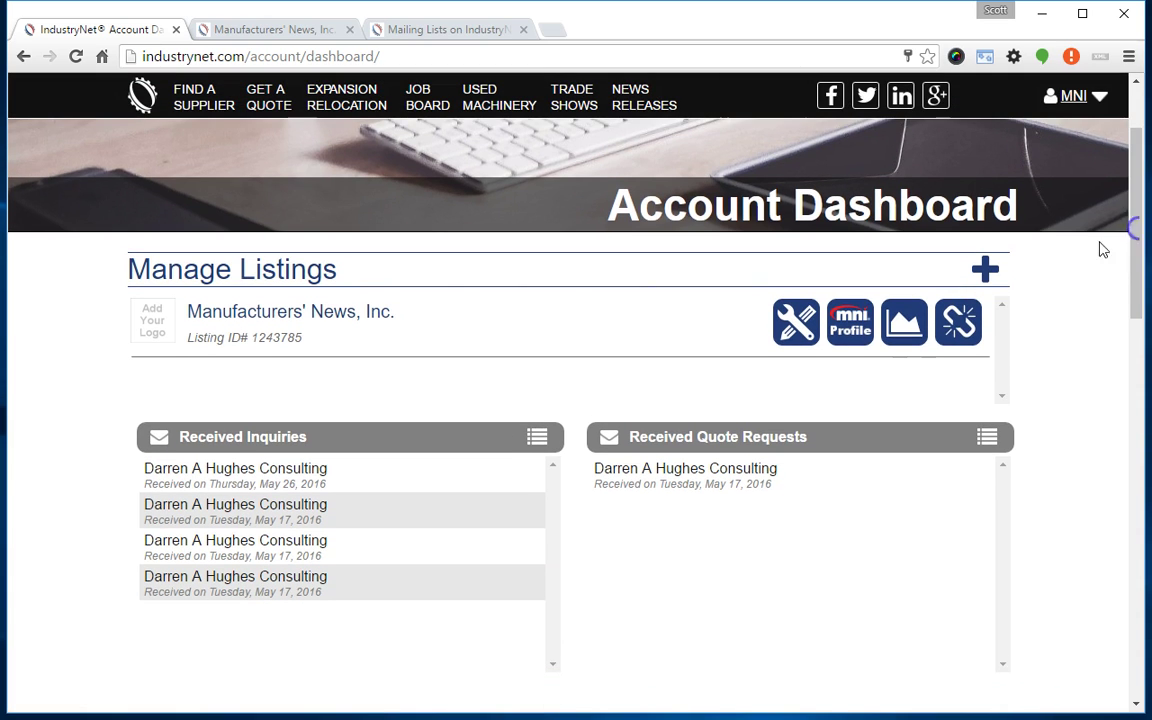
Open the Manufacturers' News, Inc. listing editor and scroll down to its empty Listing Graphics.
{"action": "left_click", "coordinate": [798, 324]}
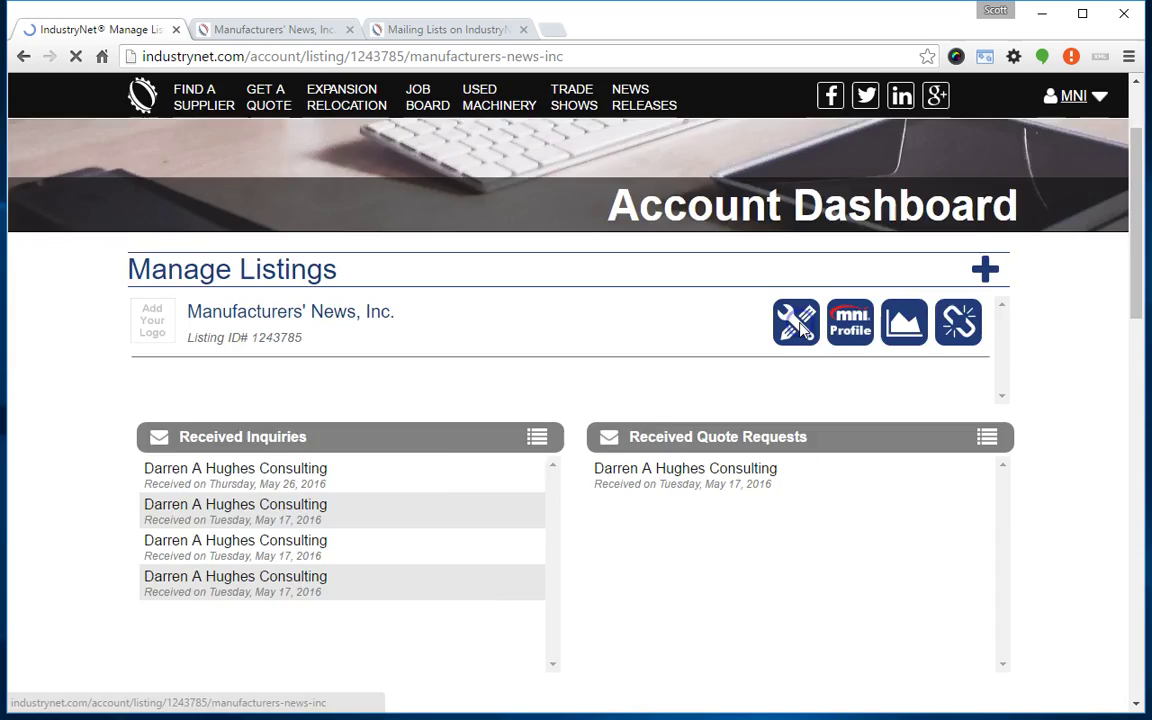
{"action": "left_click_drag", "start_coordinate": [1134, 123], "coordinate": [1147, 236]}
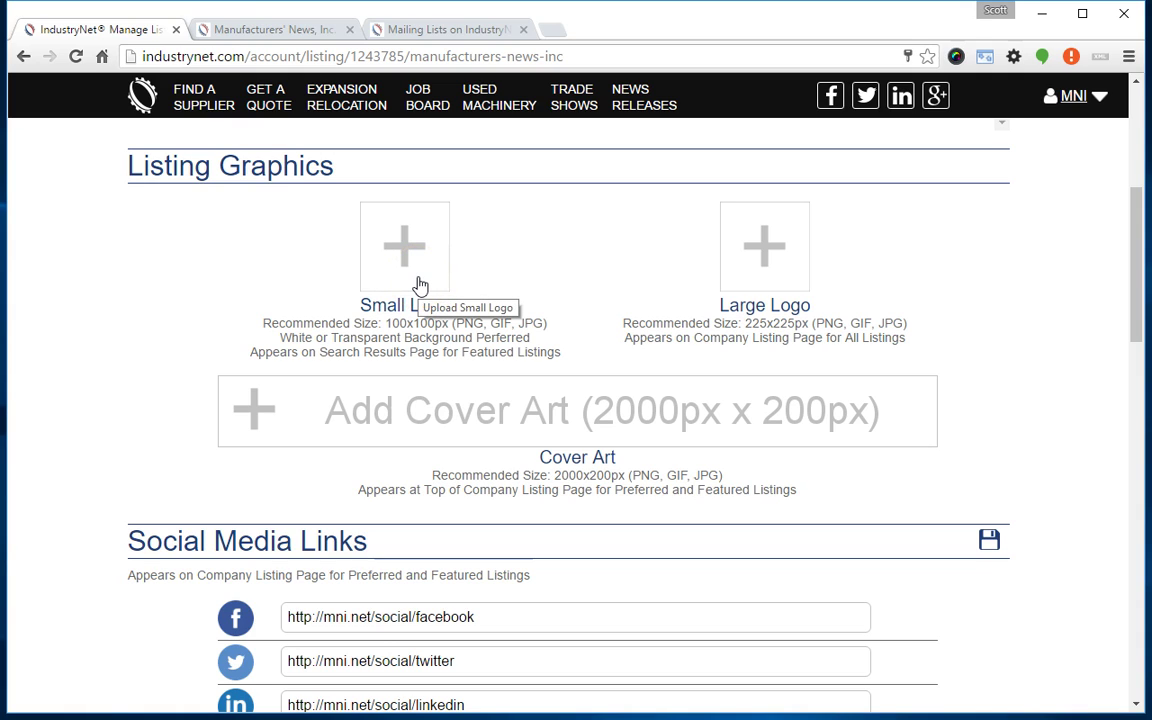
{"action": "left_click", "coordinate": [459, 30]}
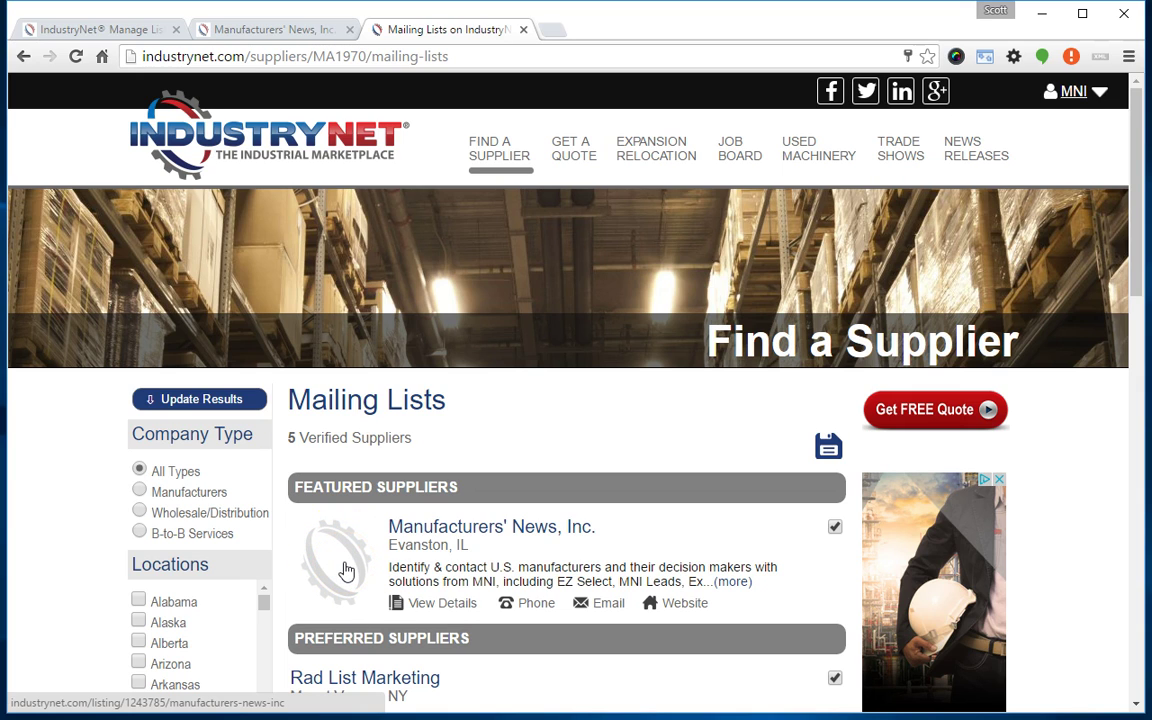
{"action": "left_click", "coordinate": [147, 33]}
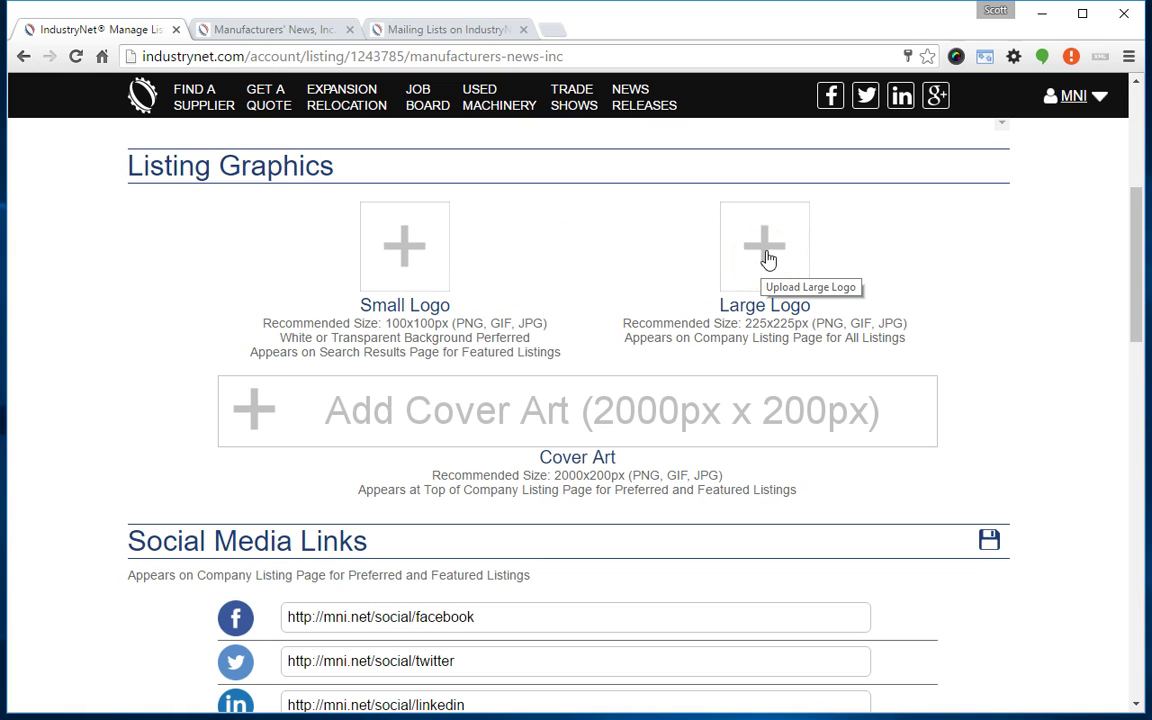
Compare the listing editor with the public Manufacturers' News, Inc. page, ending on the public page.
{"action": "left_click", "coordinate": [287, 33]}
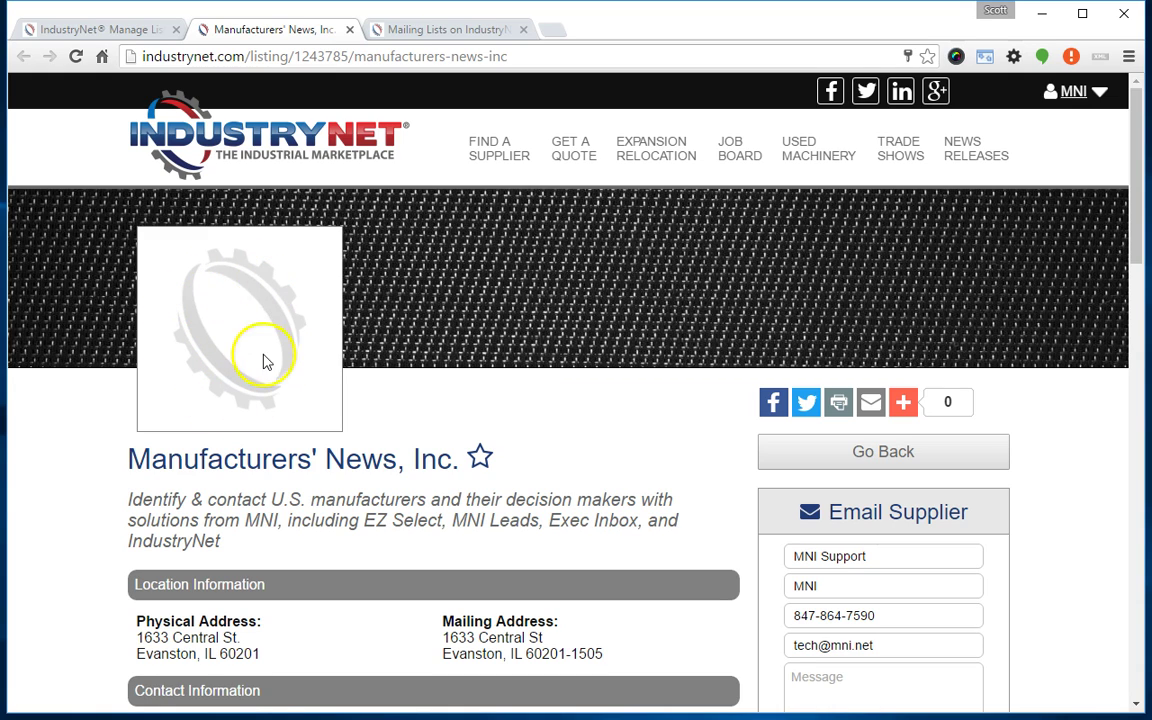
{"action": "left_click", "coordinate": [111, 33]}
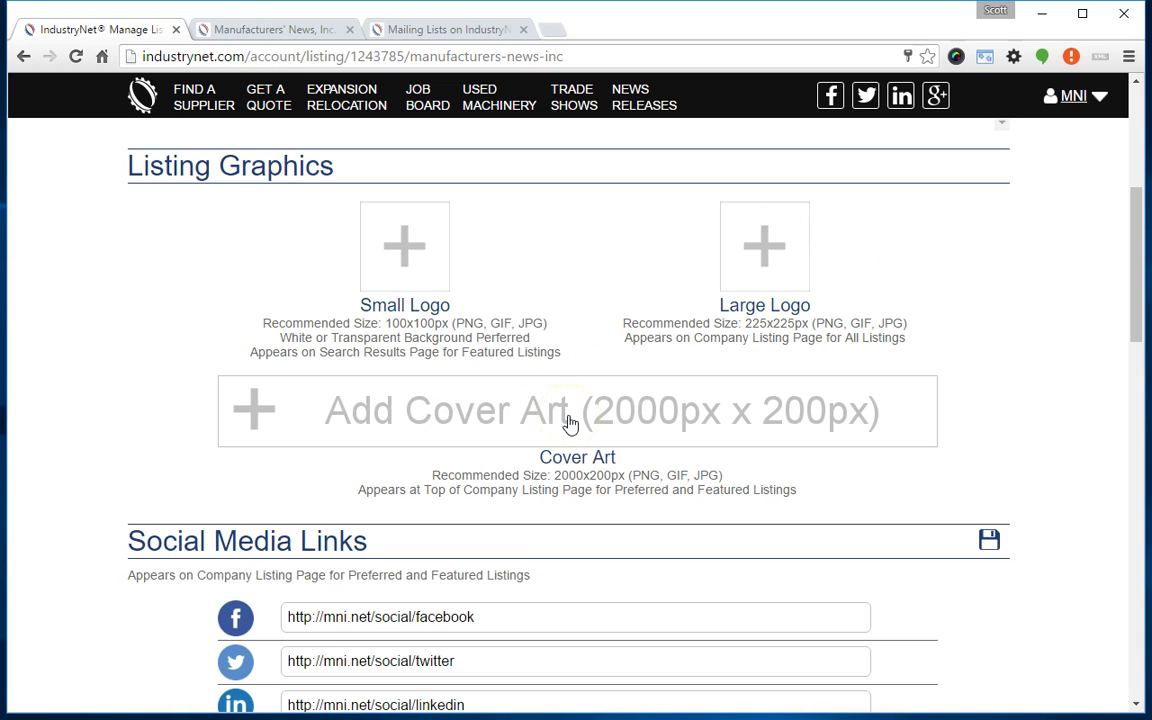
{"action": "left_click", "coordinate": [276, 29]}
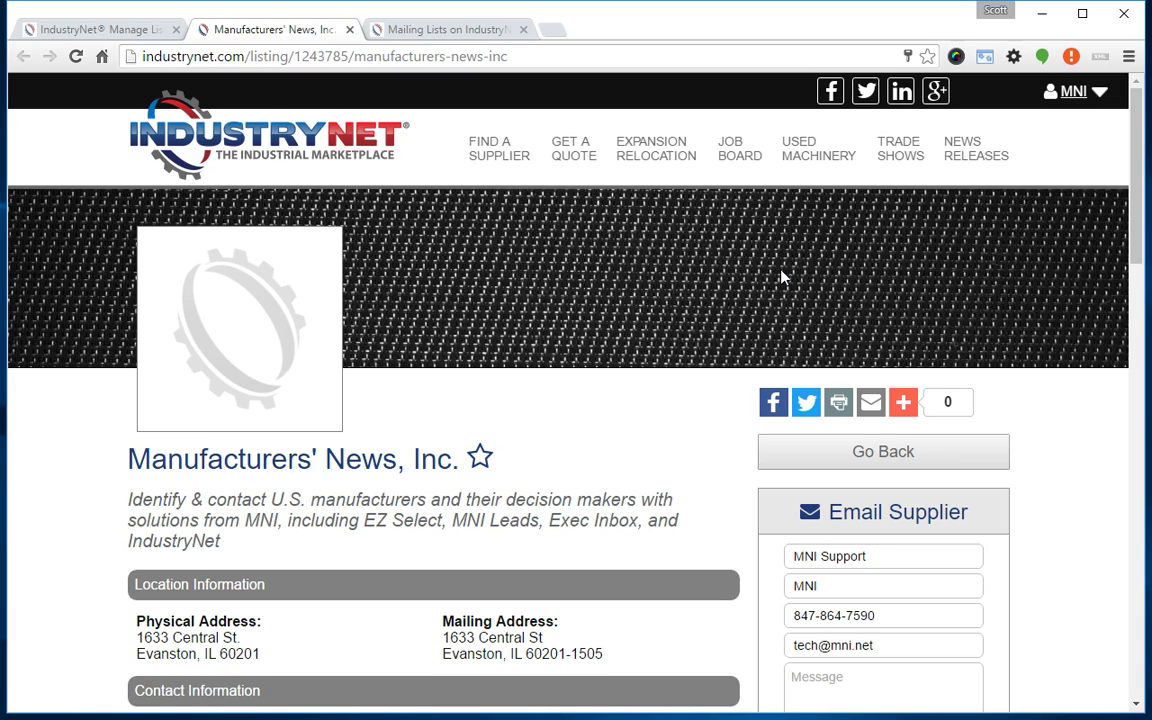
Return to the Manage Listing tab's Listing Graphics with empty Small Logo, Large Logo and Cover Art slots.
{"action": "left_click", "coordinate": [113, 36]}
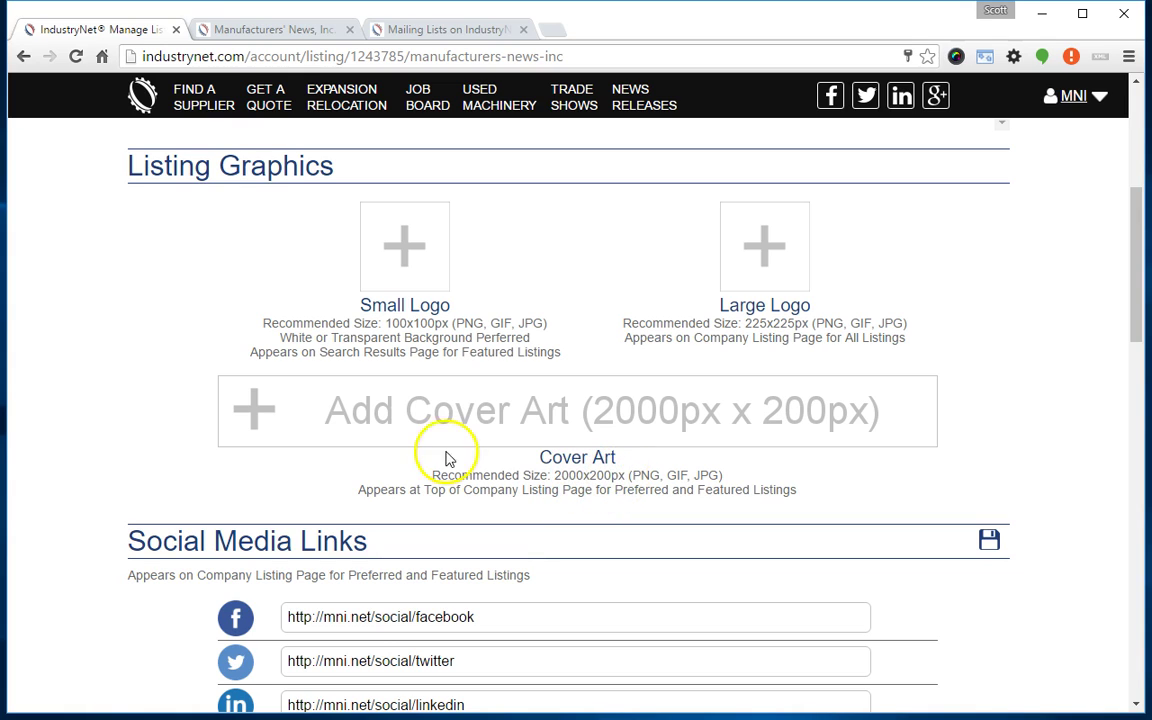
Upload MNI Cover Art.png from the Desktop through the Add Cover Art file picker.
{"action": "left_click", "coordinate": [250, 409]}
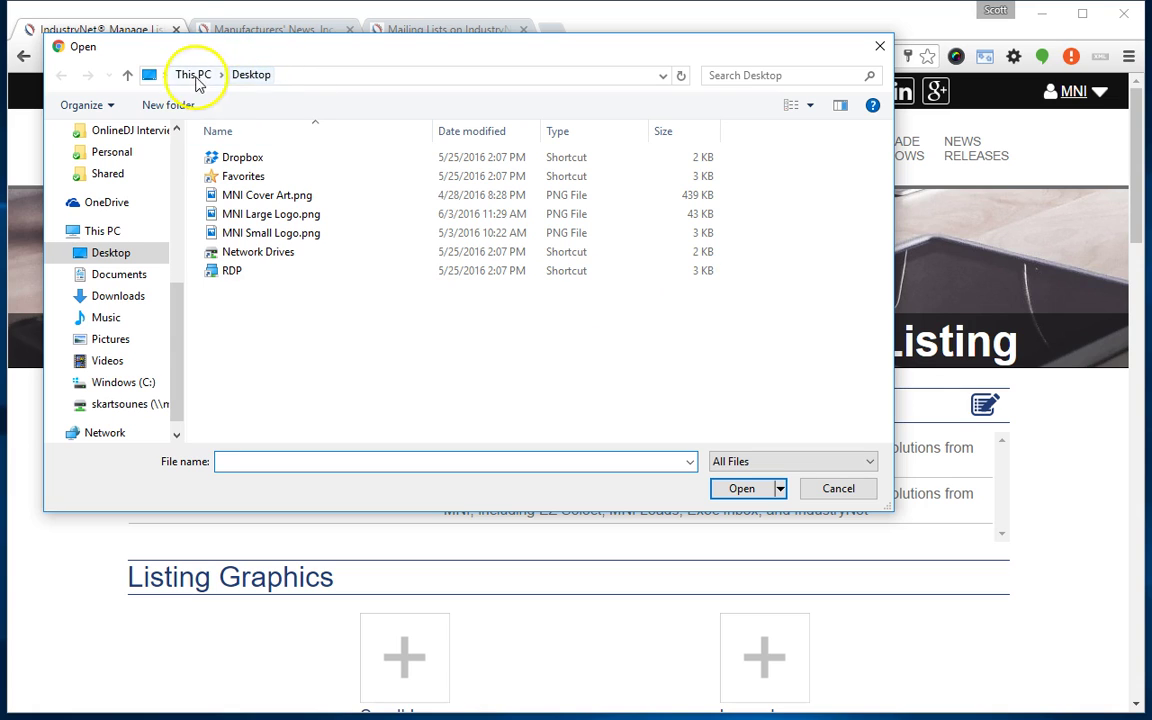
{"action": "left_click", "coordinate": [314, 200]}
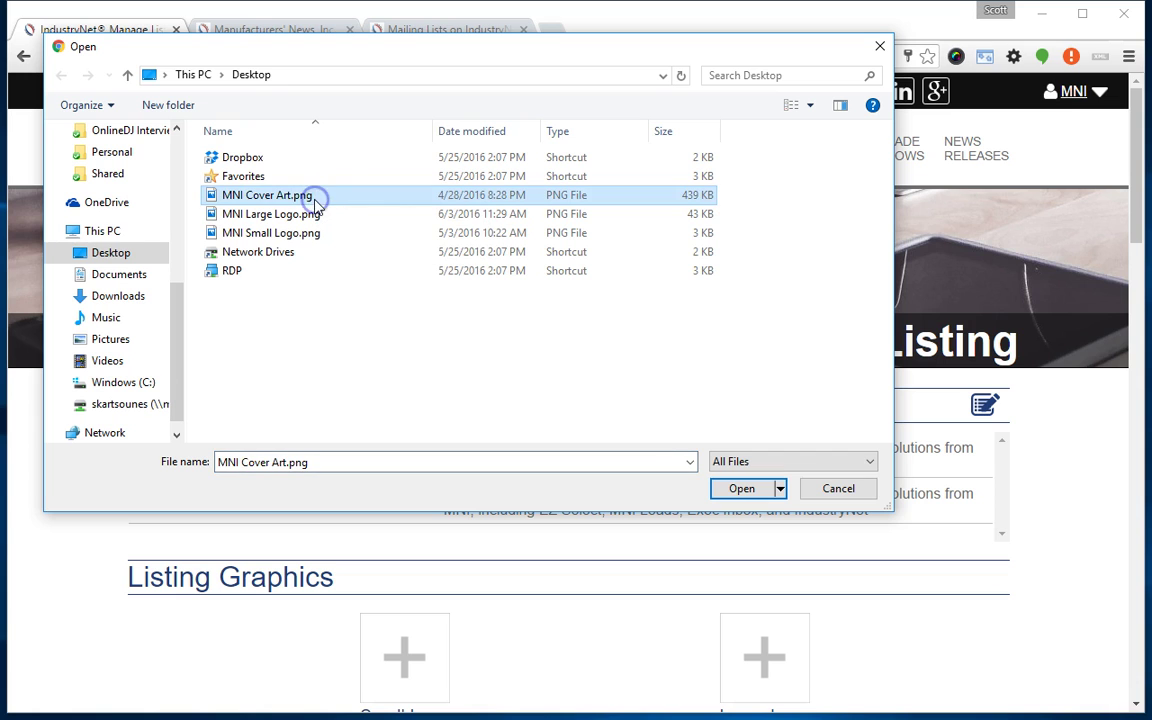
{"action": "left_click", "coordinate": [744, 489]}
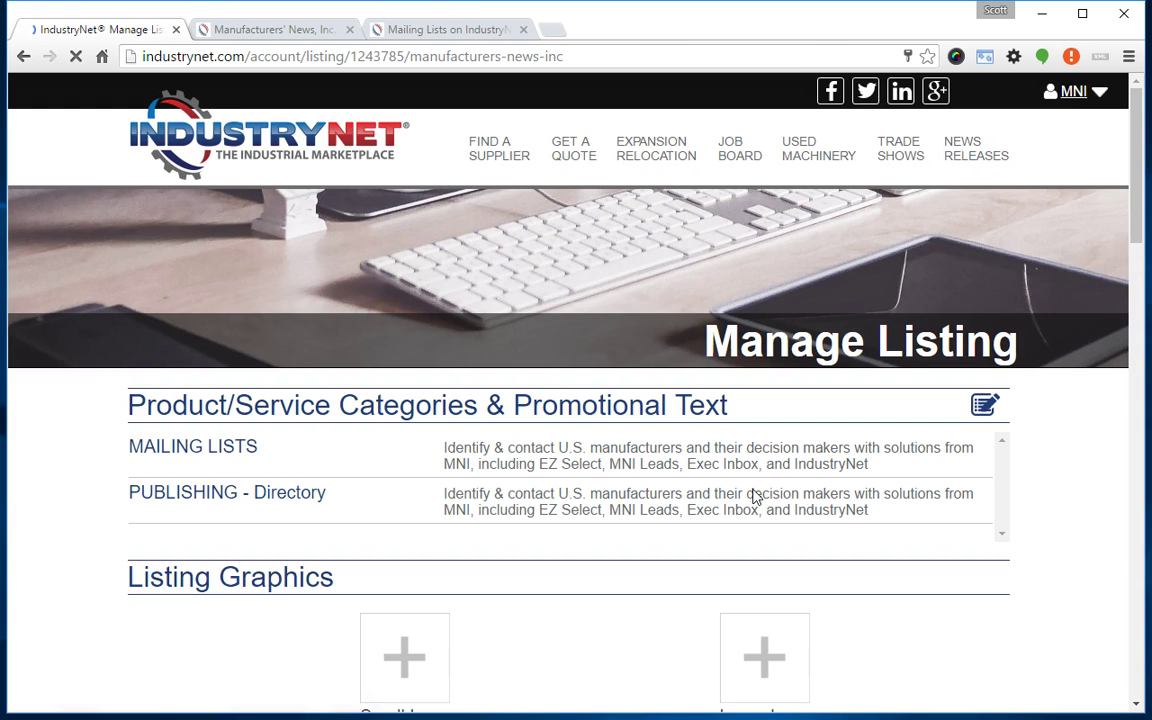
Reload the public Manufacturers' News, Inc. page so its banner shows the new cover art.
{"action": "scroll", "coordinate": [754, 492], "scroll_direction": "down", "scroll_amount": 1}
{"action": "scroll", "coordinate": [931, 432], "scroll_direction": "down", "scroll_amount": 3}
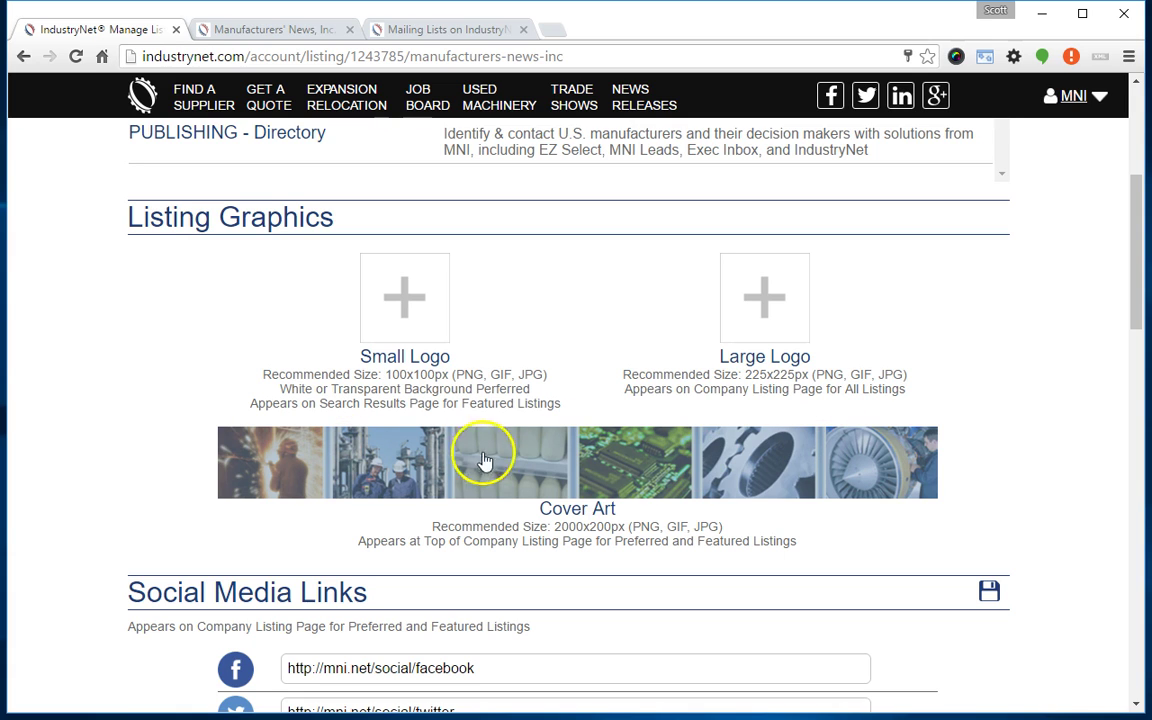
{"action": "left_click", "coordinate": [273, 33]}
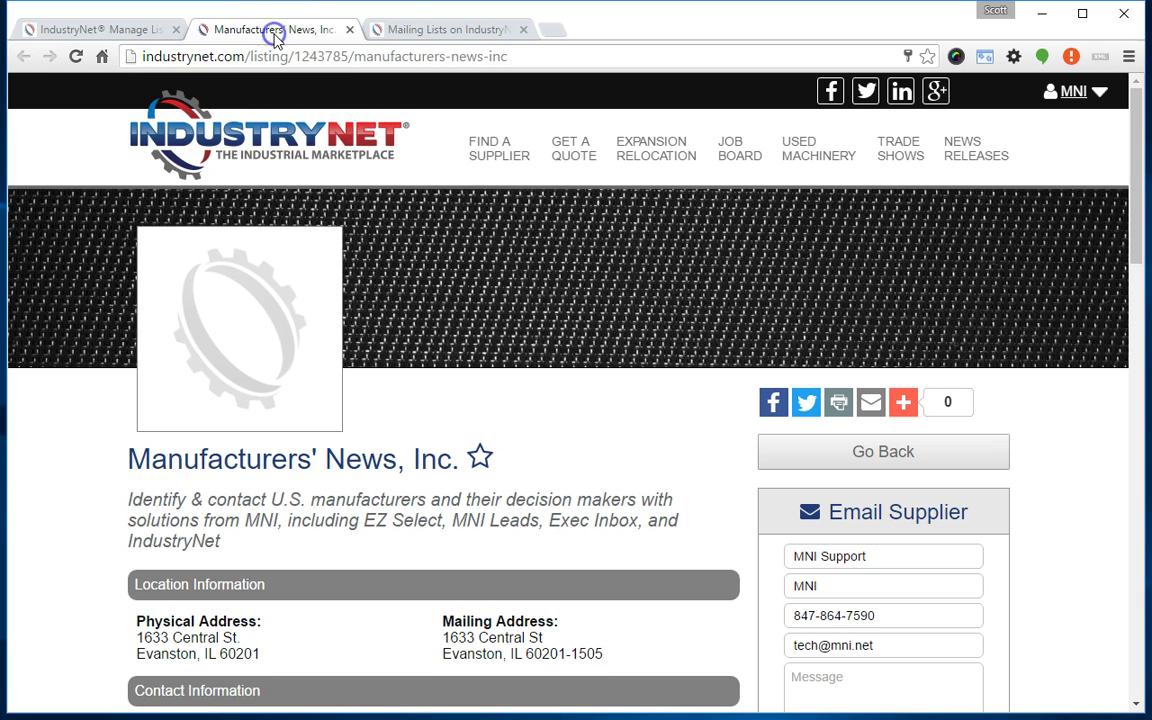
{"action": "left_click", "coordinate": [77, 57]}
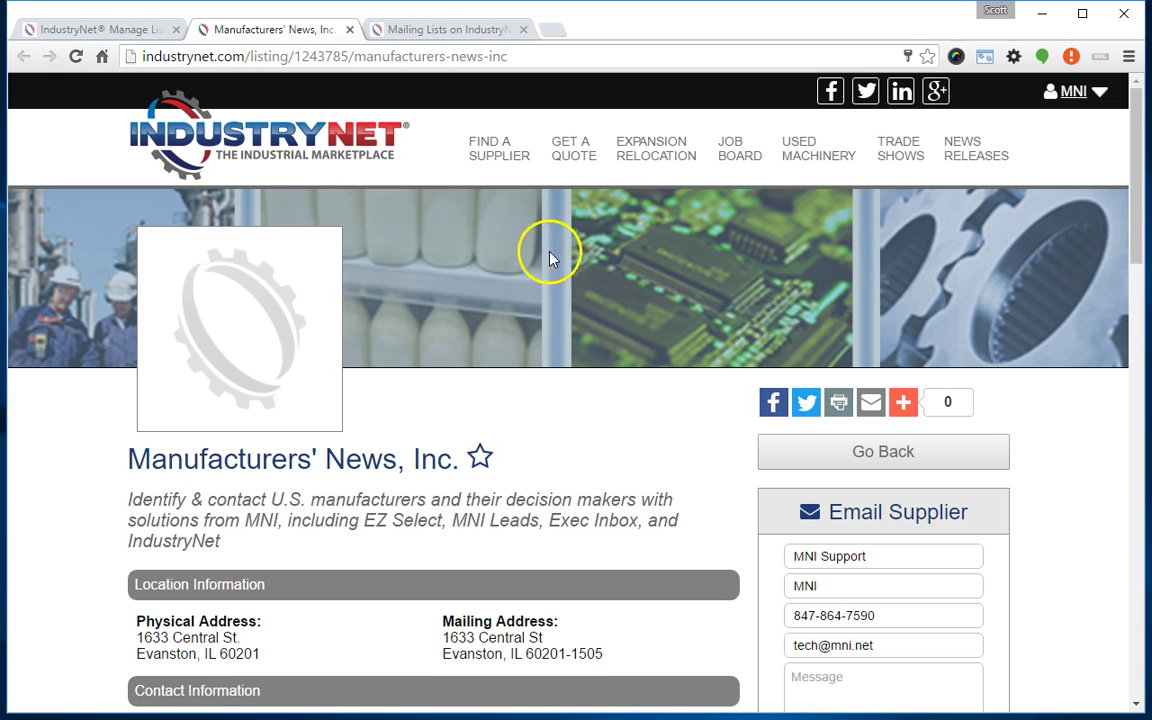
Back in the listing editor, cancel a cover-art file picker and scroll to Listing Graphics.
{"action": "left_click", "coordinate": [124, 32]}
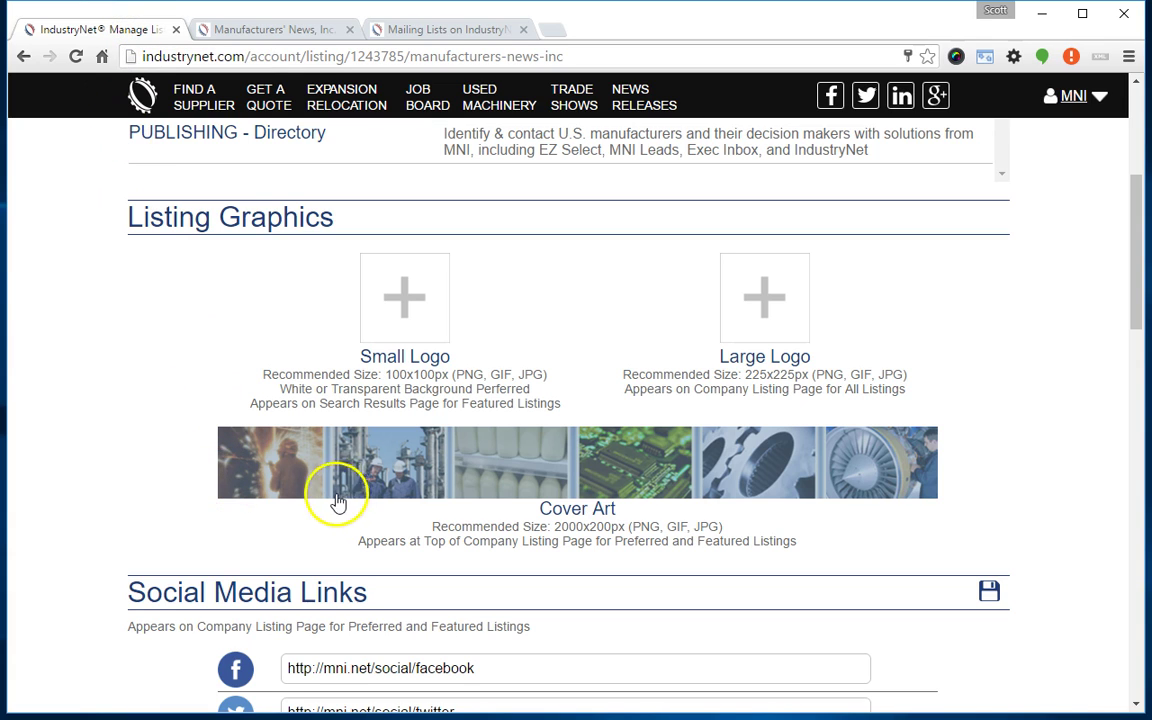
{"action": "left_click", "coordinate": [604, 473]}
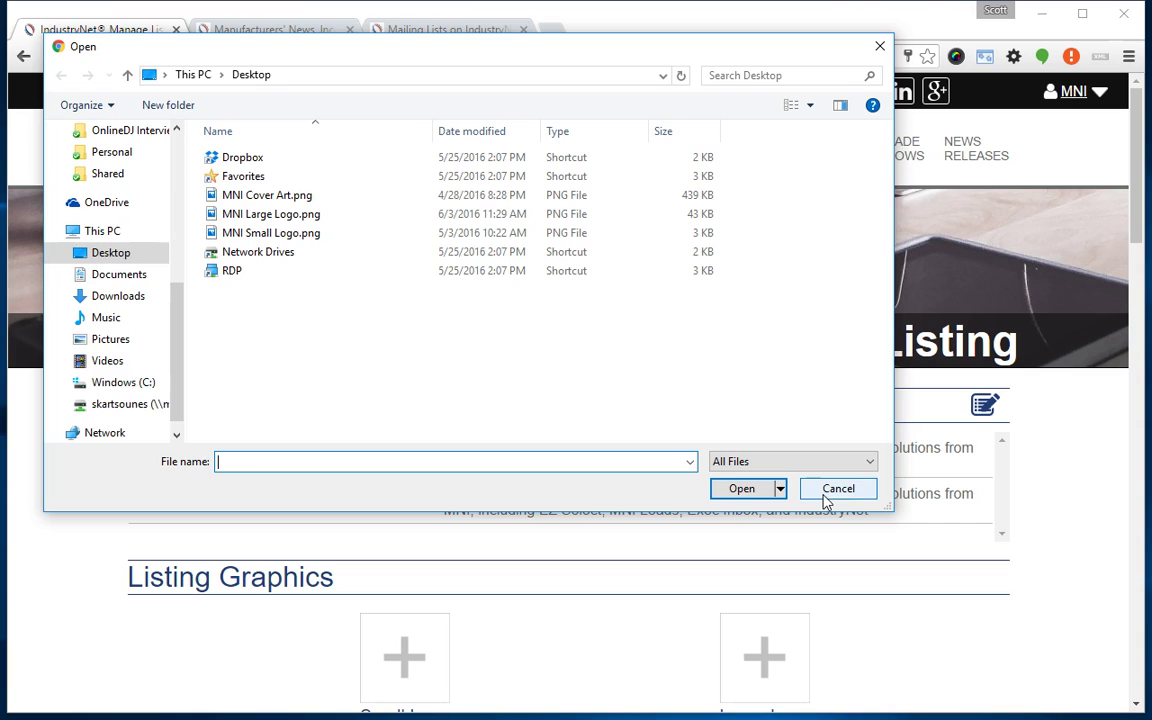
{"action": "left_click", "coordinate": [826, 496]}
{"action": "scroll", "coordinate": [905, 537], "scroll_direction": "down", "scroll_amount": 4}
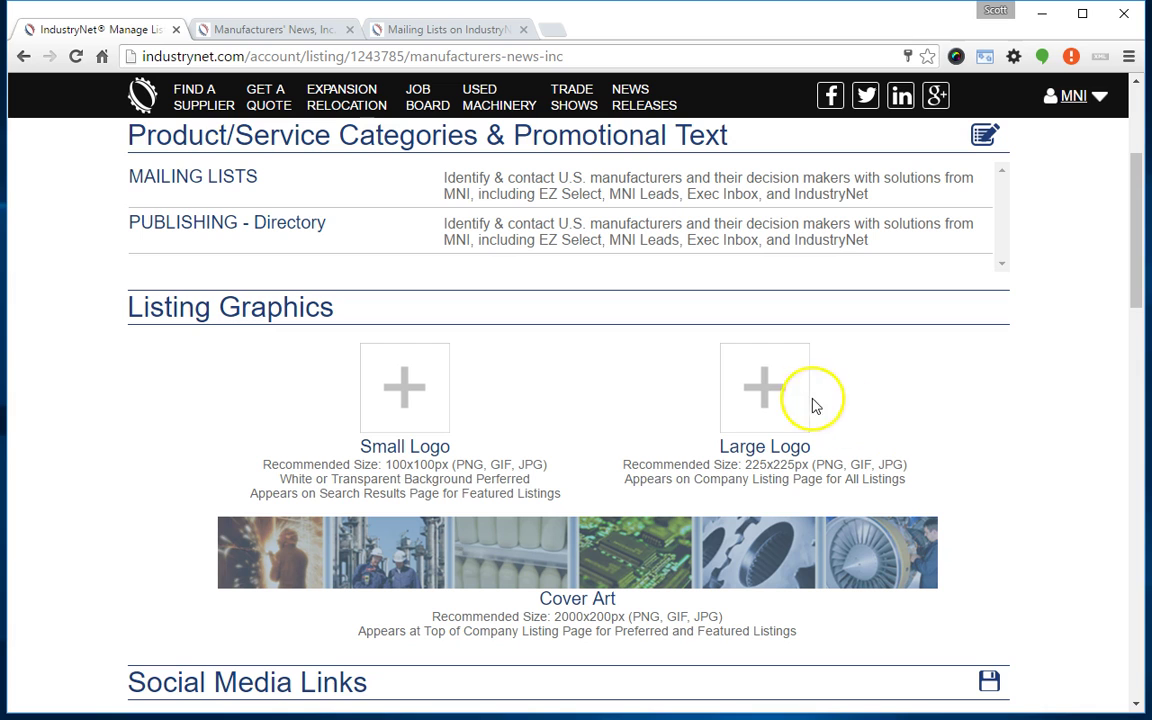
Upload MNI Large Logo.png as the large logo and reload the public listing to show it.
{"action": "left_click", "coordinate": [765, 397]}
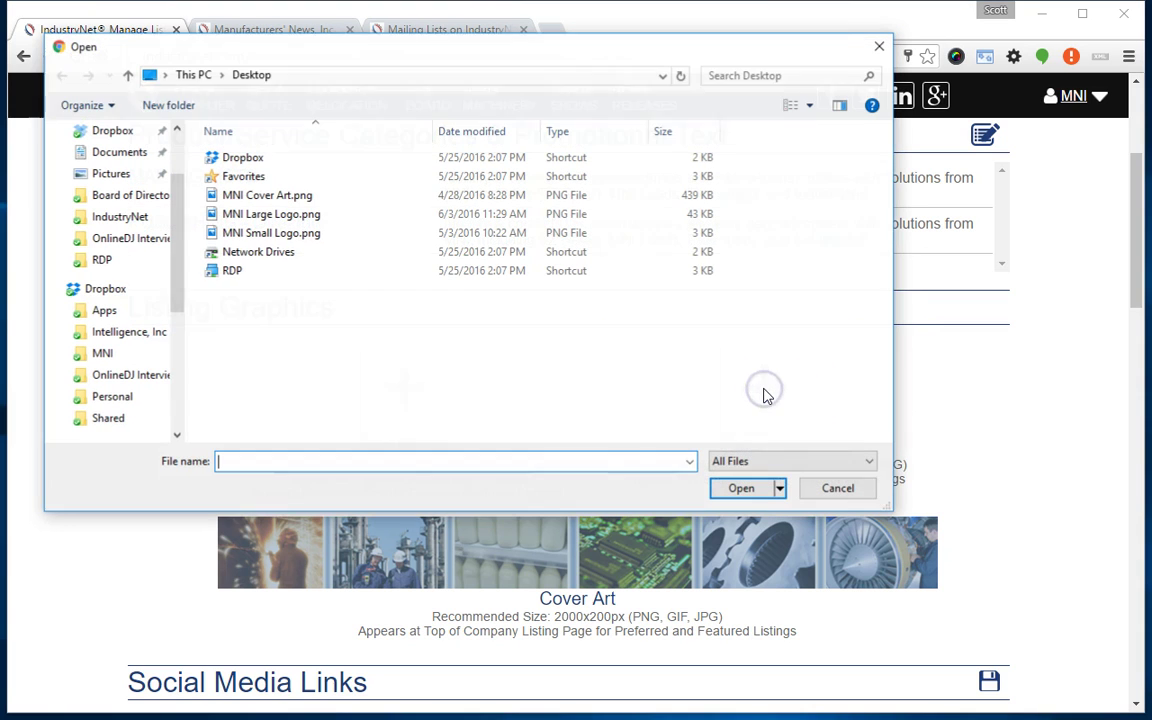
{"action": "left_click", "coordinate": [273, 217]}
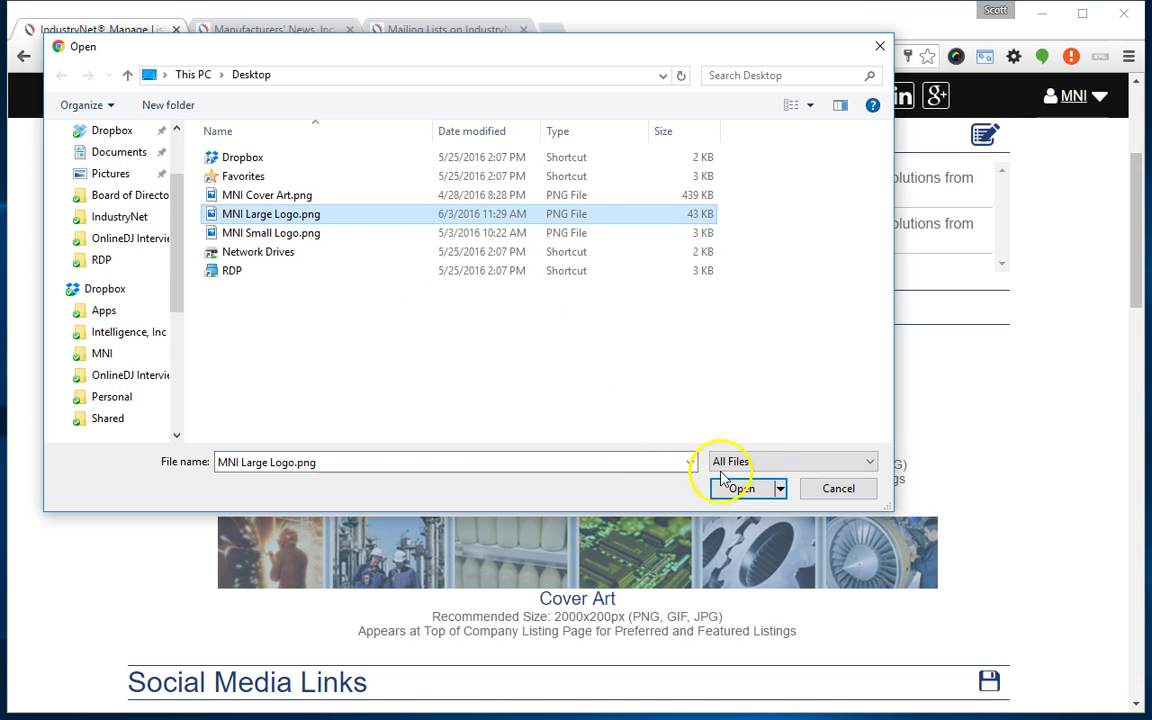
{"action": "left_click", "coordinate": [756, 488]}
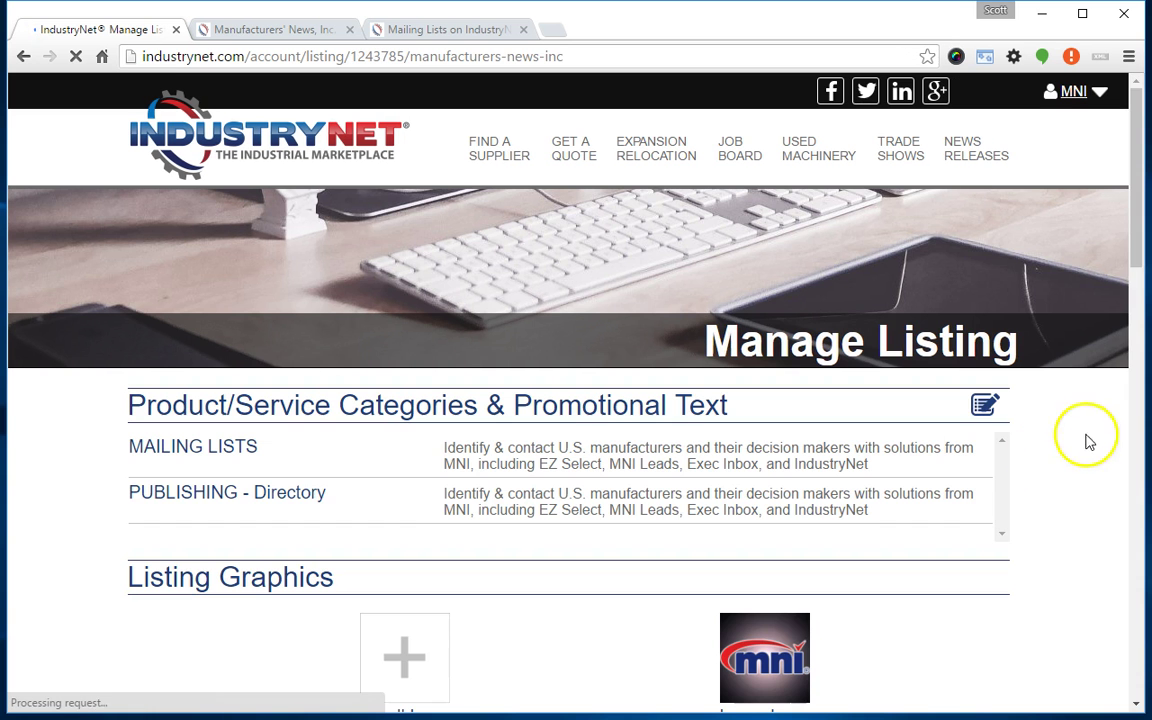
{"action": "scroll", "coordinate": [1137, 231], "scroll_direction": "down", "scroll_amount": 3}
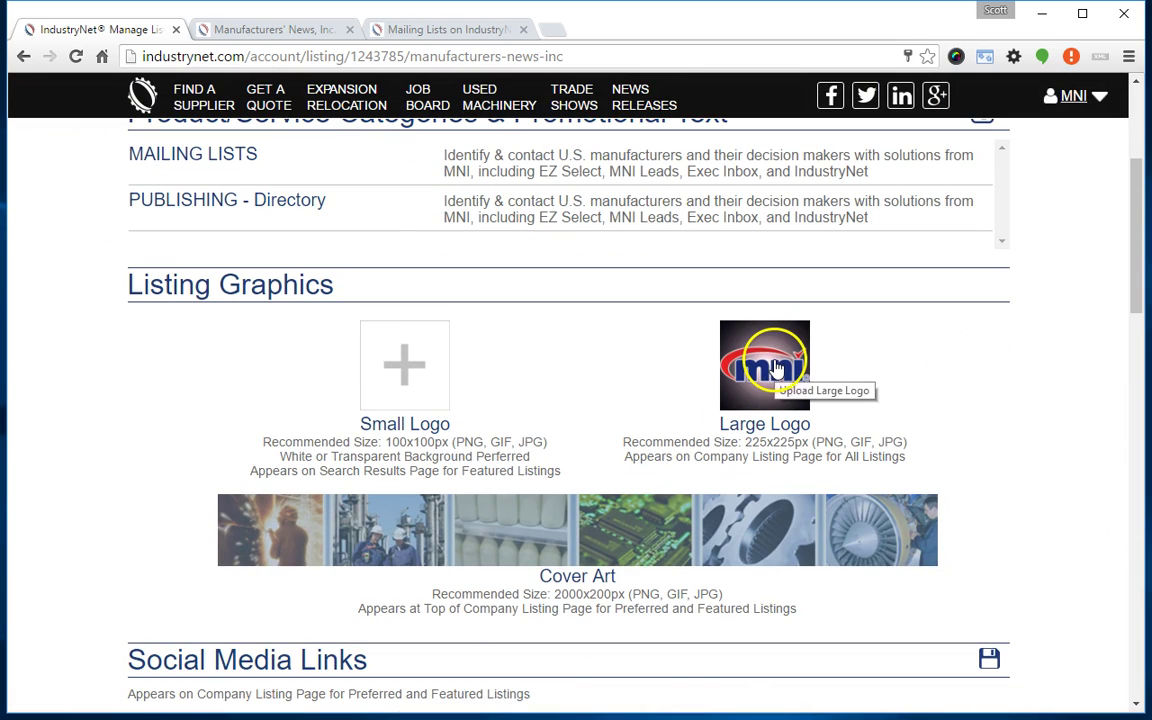
{"action": "left_click", "coordinate": [255, 29]}
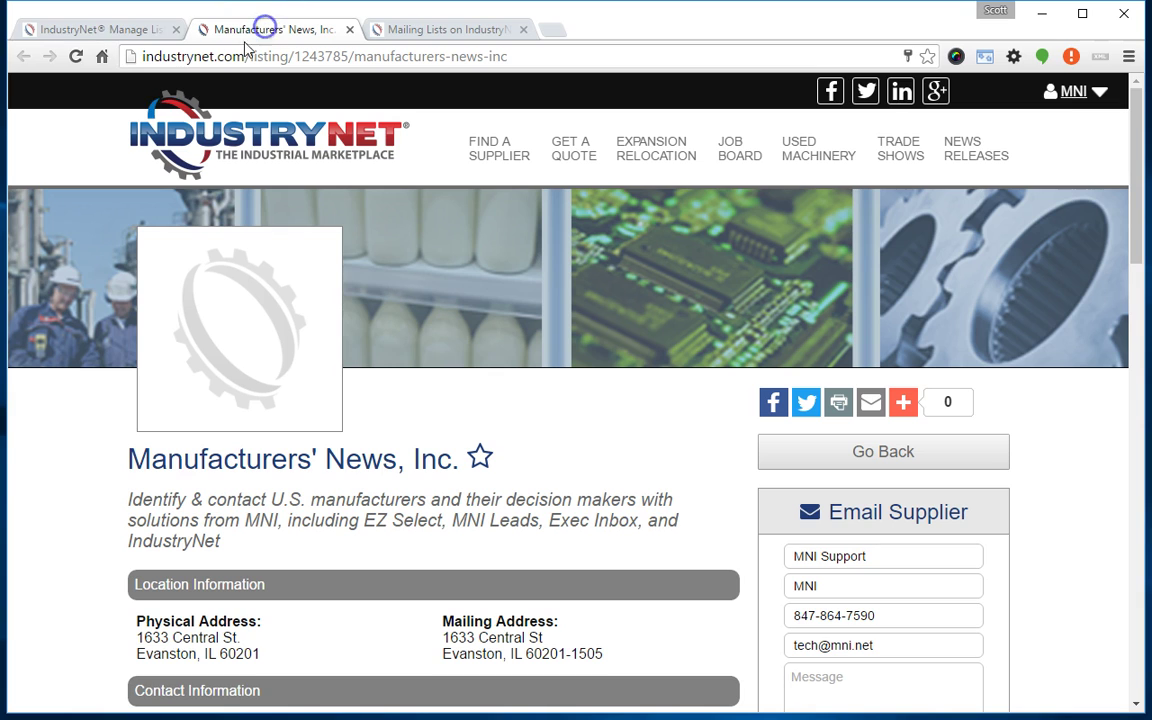
{"action": "left_click", "coordinate": [76, 56]}
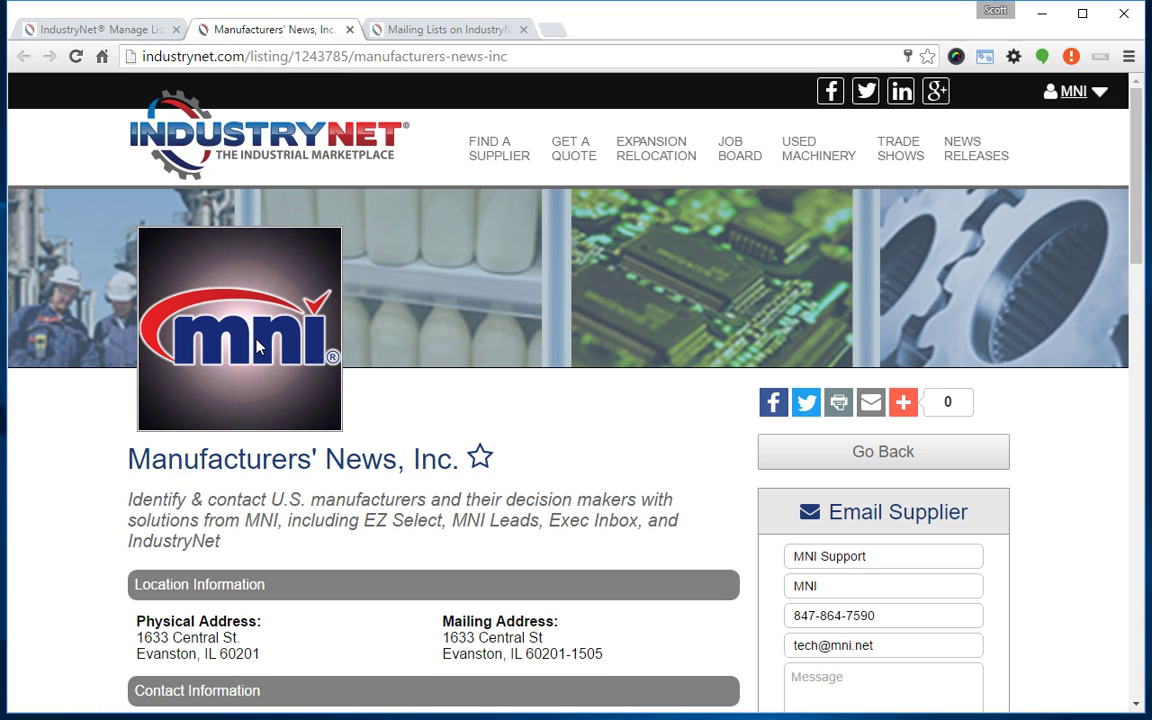
Revisit the large logo slot without changes, then switch to the Mailing Lists search results.
{"action": "left_click", "coordinate": [98, 31]}
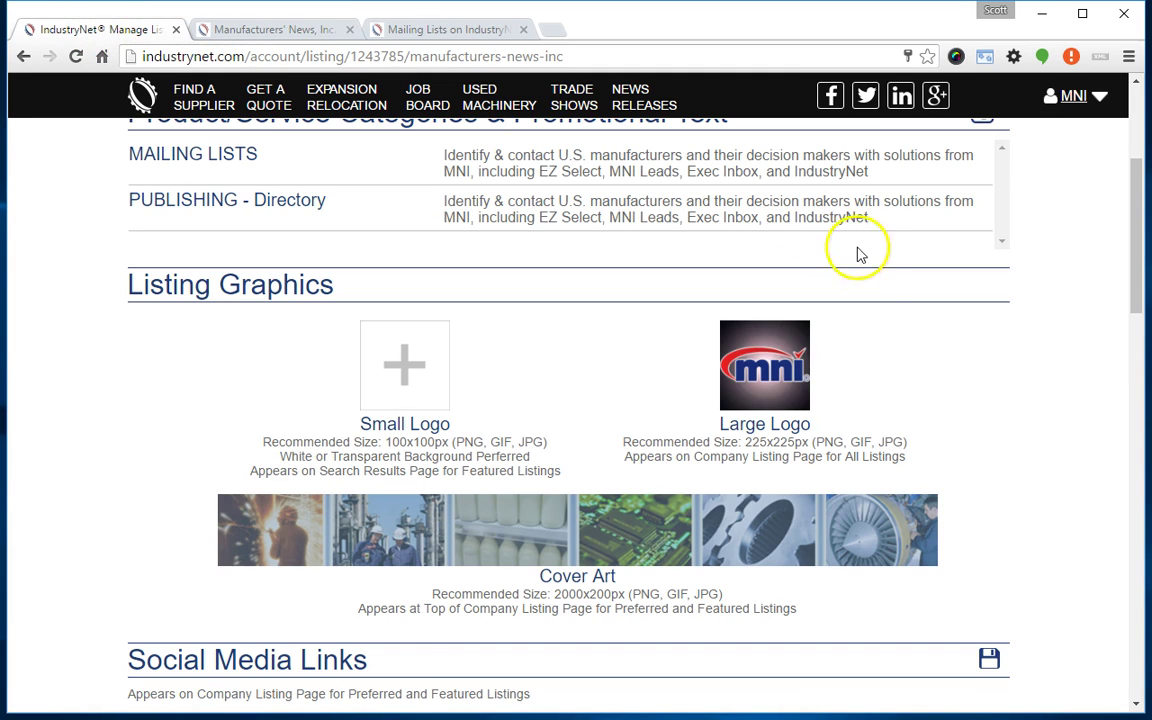
{"action": "left_click", "coordinate": [764, 370]}
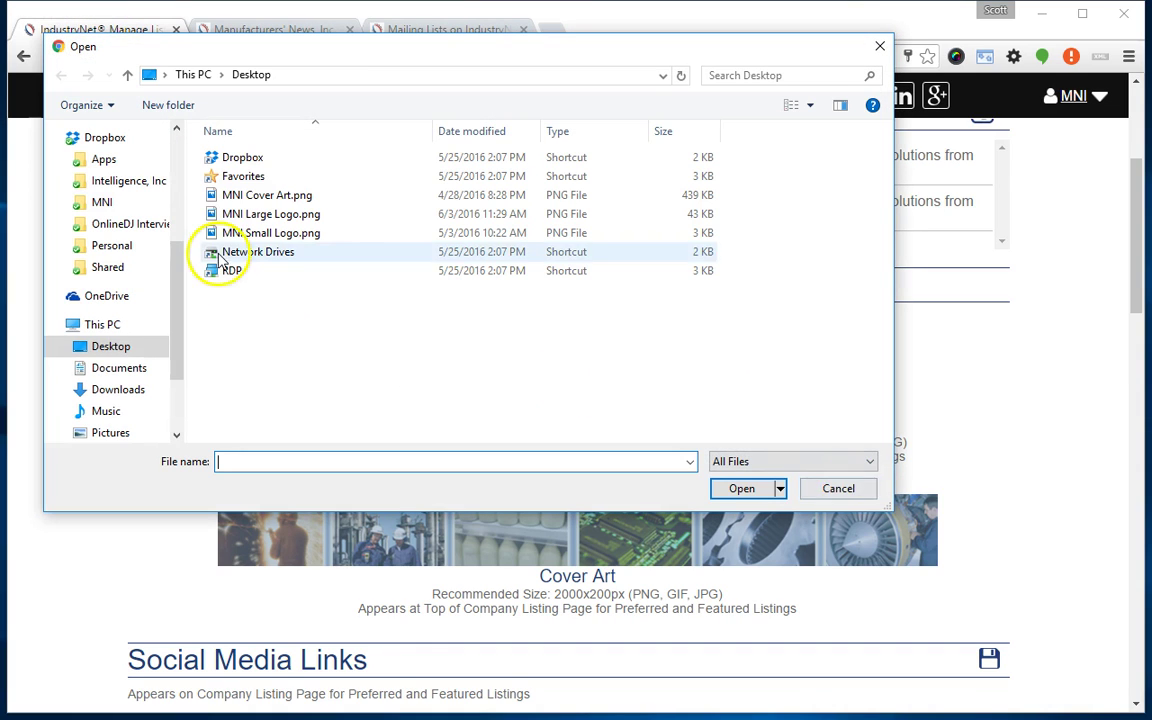
{"action": "left_click", "coordinate": [830, 487]}
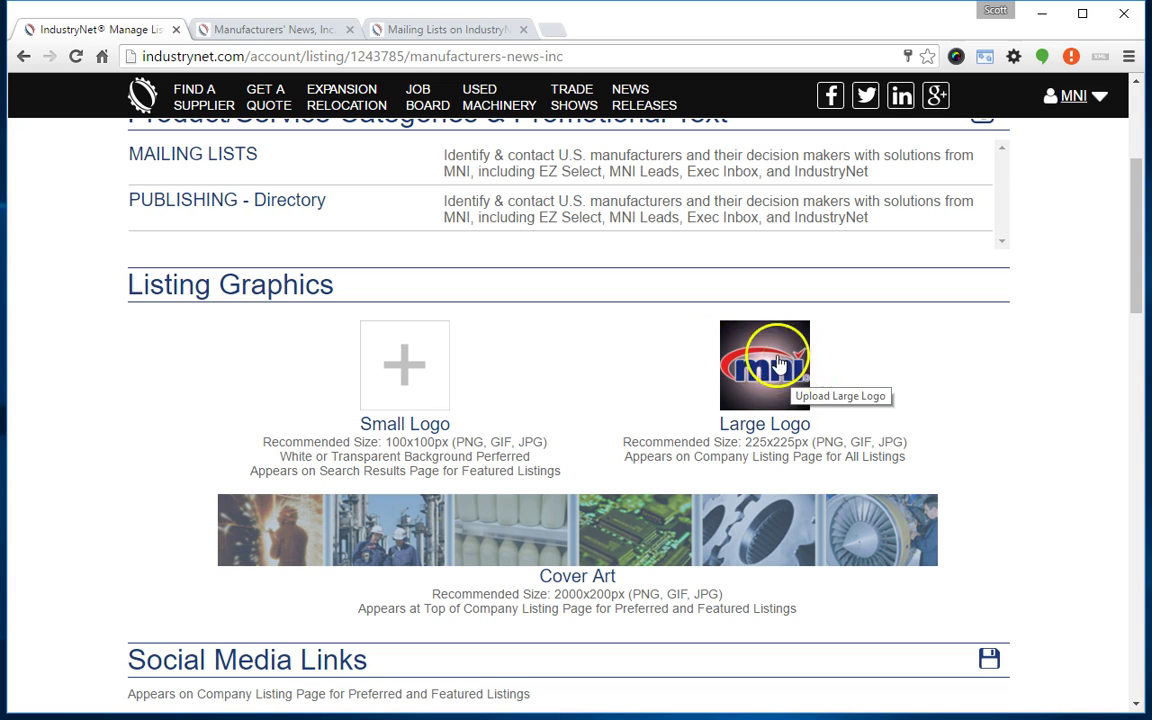
{"action": "left_click", "coordinate": [445, 29]}
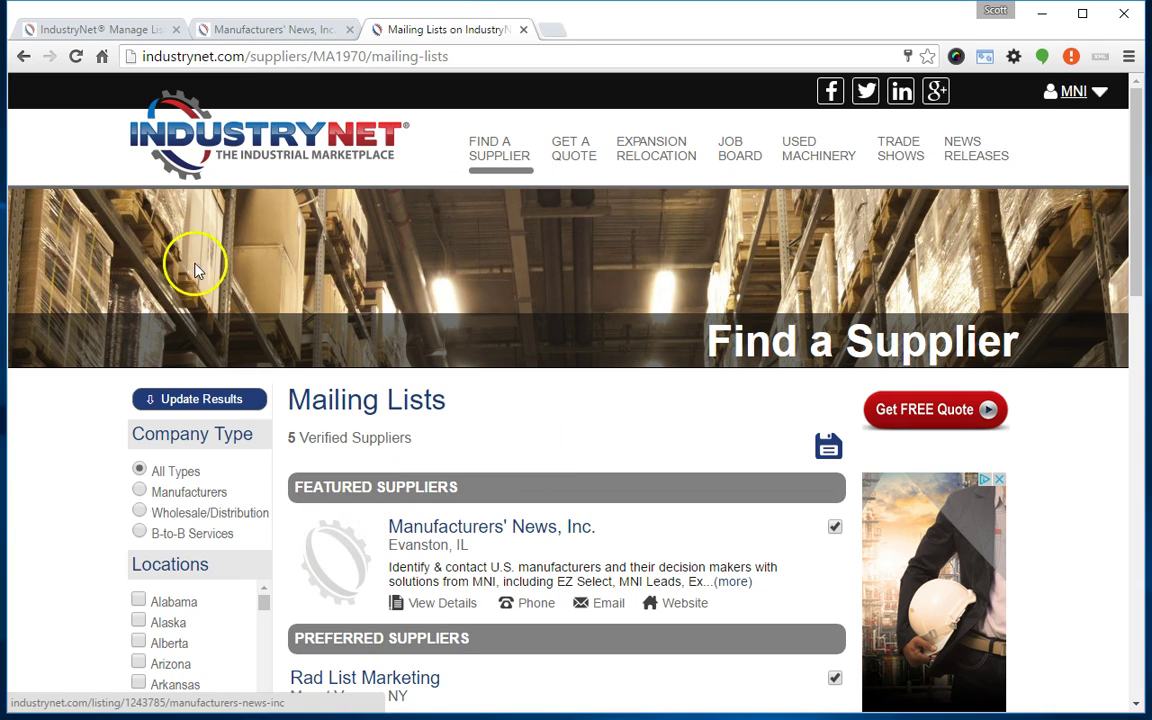
Reload the Mailing Lists results and confirm the featured Manufacturers' News, Inc. entry shows the MNI logo.
{"action": "left_click", "coordinate": [75, 56]}
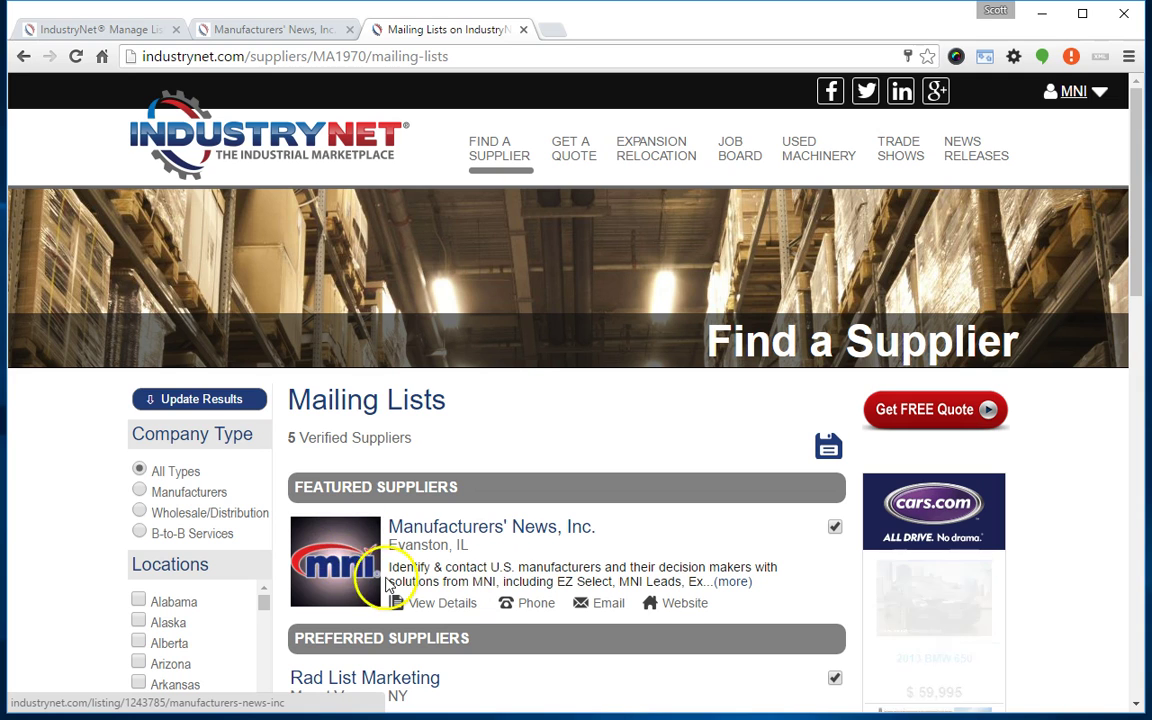
{"action": "scroll", "coordinate": [598, 466], "scroll_direction": "down", "scroll_amount": 1}
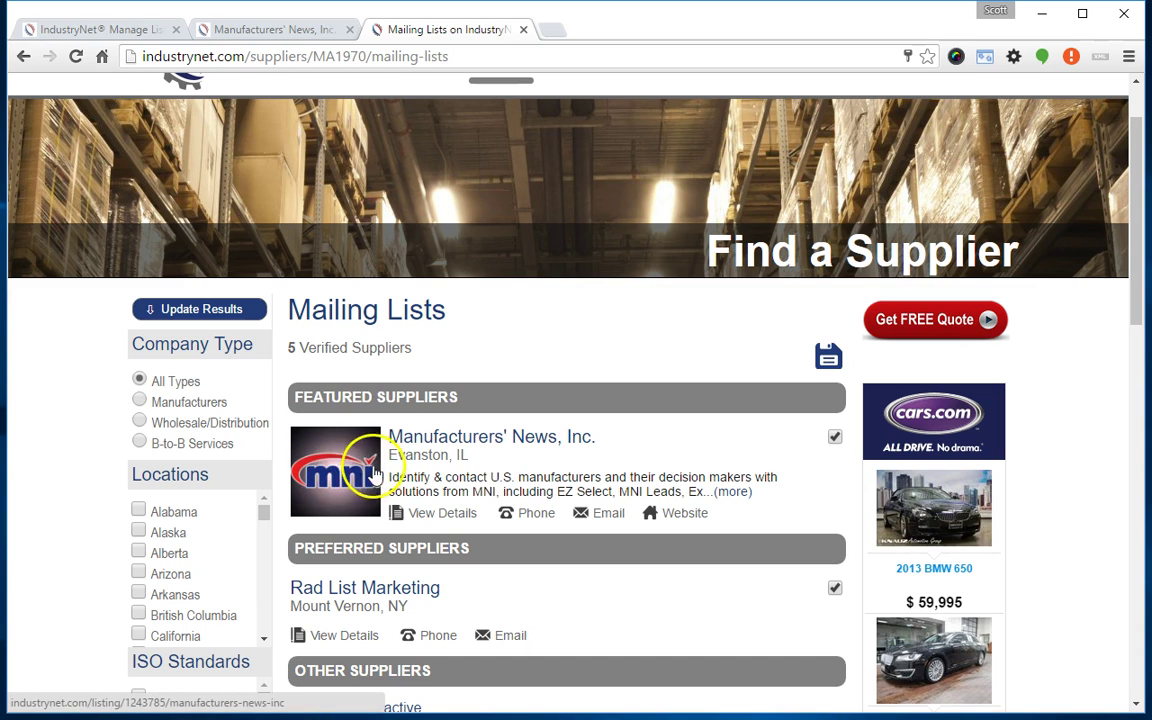
Cycle through the company page and Mailing Lists tabs, ending back on Manage Listing with Small Logo empty.
{"action": "left_click", "coordinate": [122, 30]}
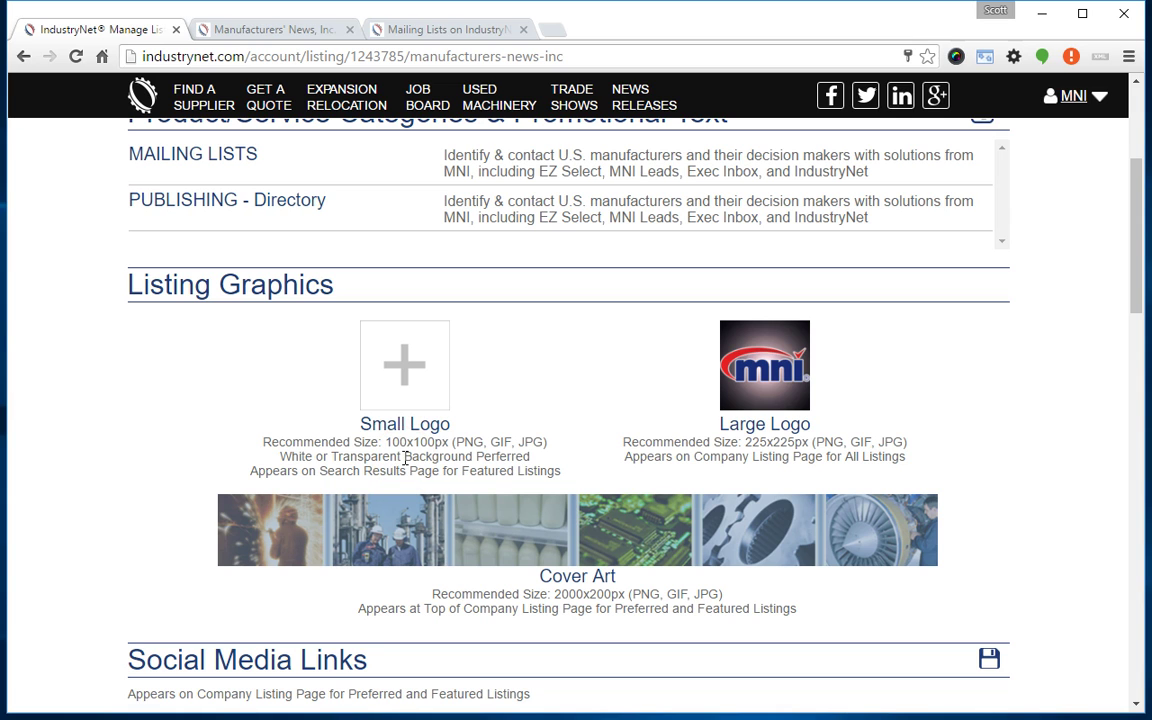
{"action": "left_click", "coordinate": [318, 29]}
{"action": "left_click", "coordinate": [437, 31]}
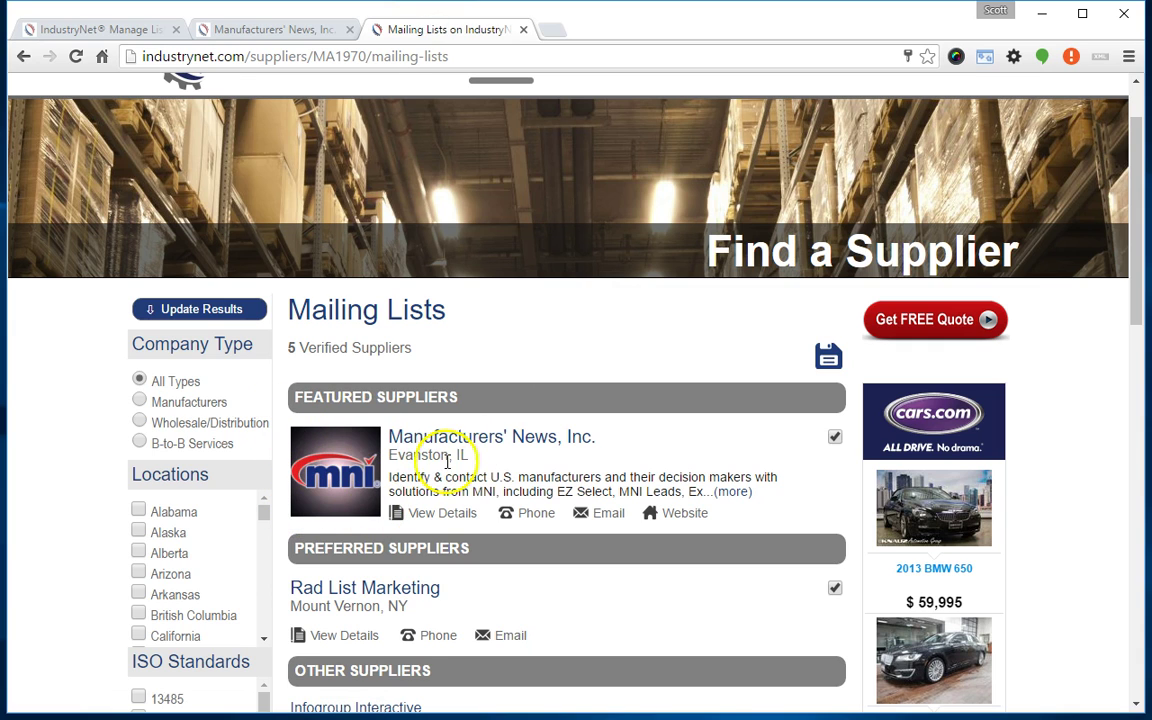
{"action": "left_click", "coordinate": [116, 34]}
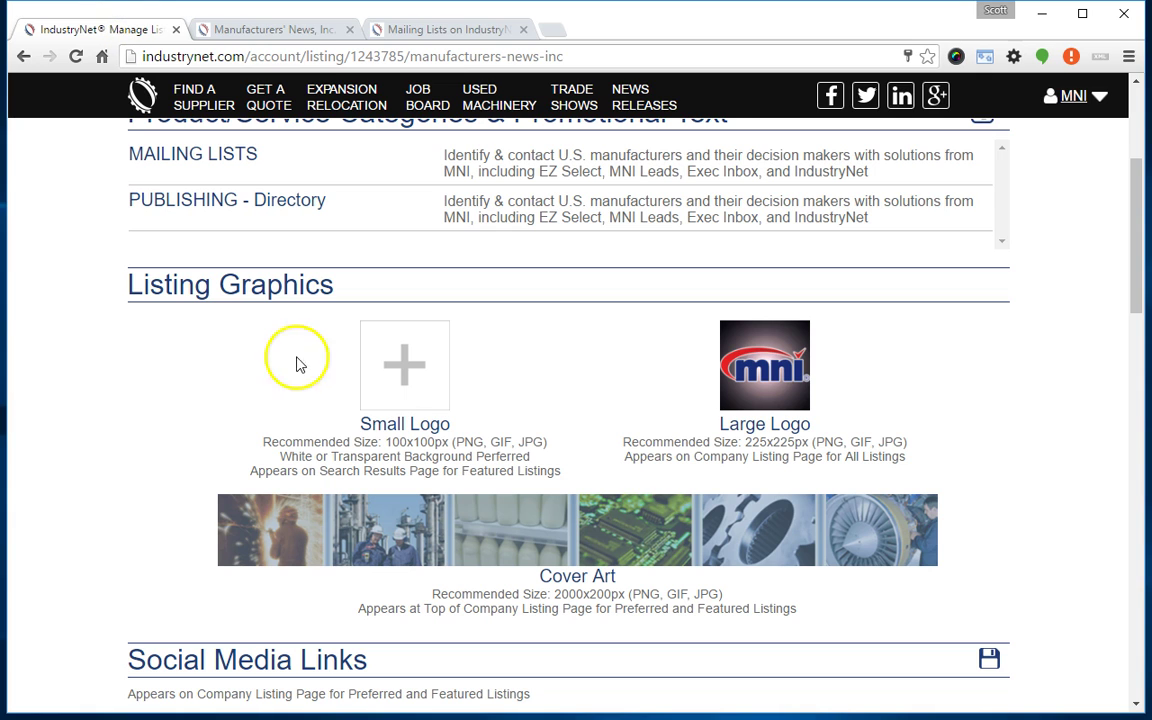
Upload MNI Small Logo.png into the empty Small Logo slot of Listing Graphics.
{"action": "left_click", "coordinate": [405, 369]}
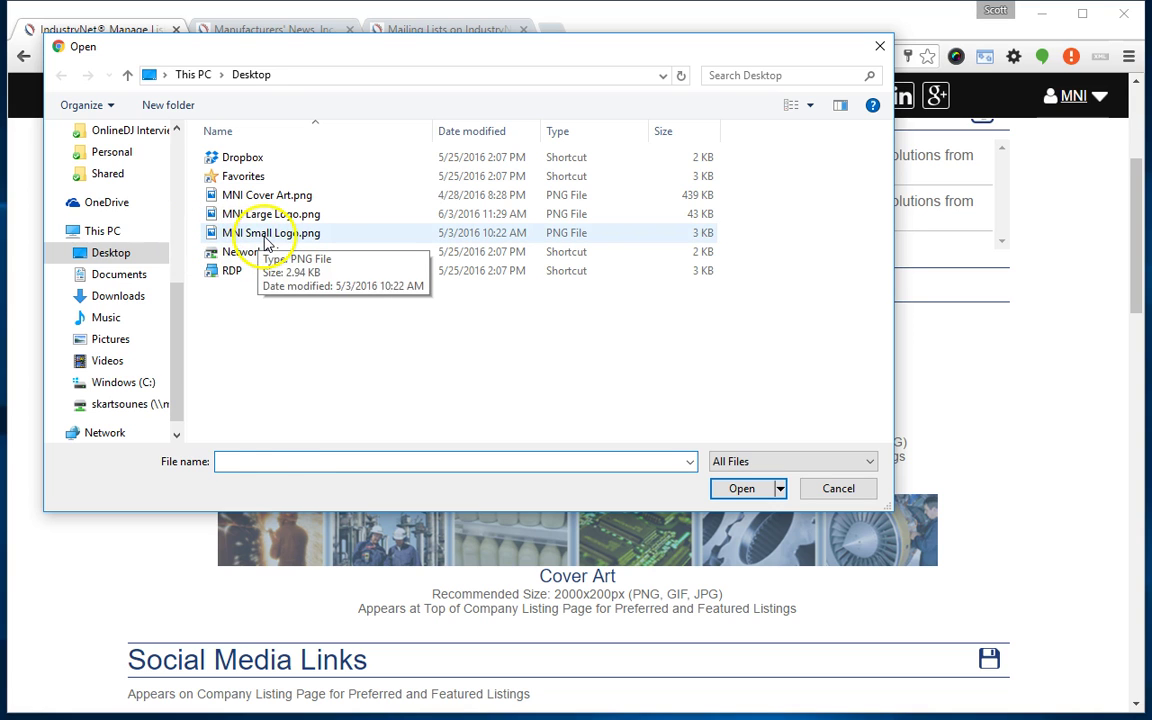
{"action": "left_click", "coordinate": [265, 233]}
{"action": "left_click", "coordinate": [730, 485]}
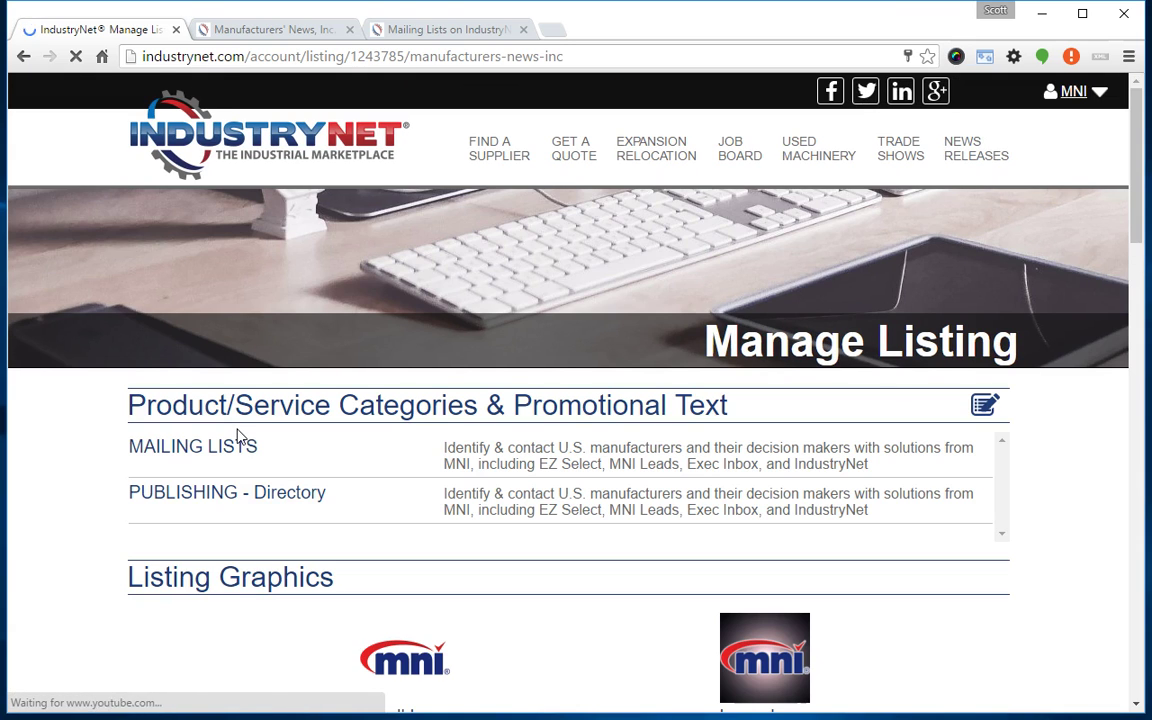
{"action": "scroll", "coordinate": [400, 600], "scroll_direction": "down", "scroll_amount": 1}
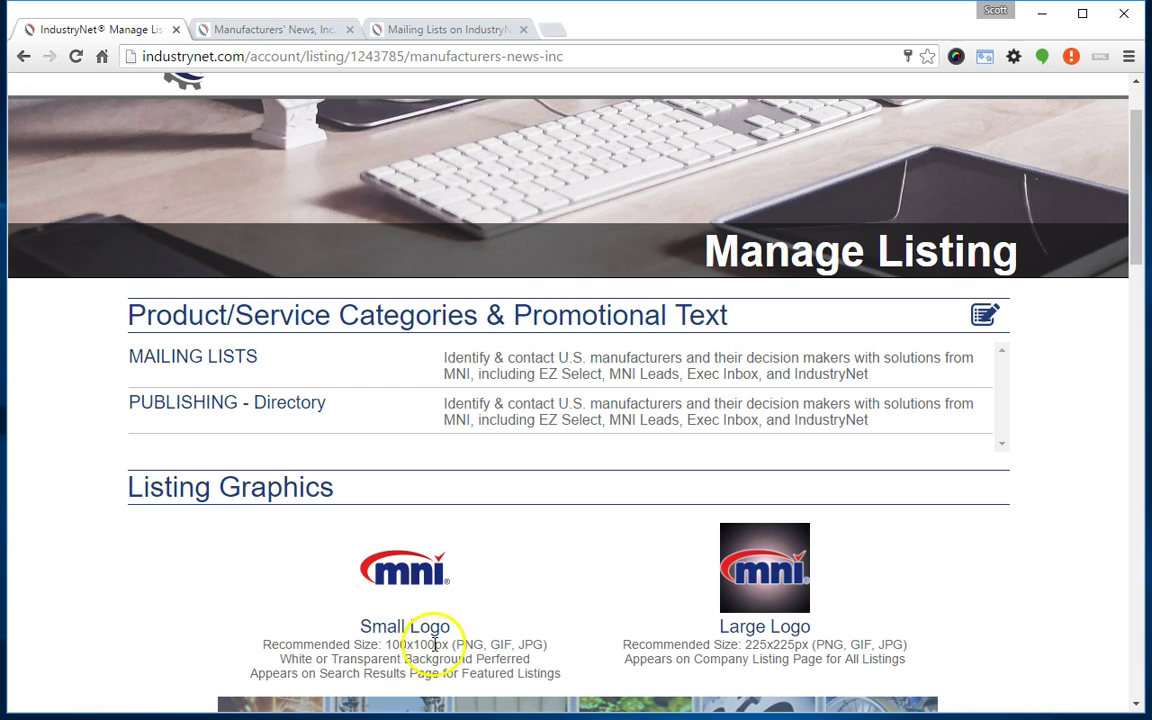
{"action": "scroll", "coordinate": [481, 535], "scroll_direction": "down", "scroll_amount": 1}
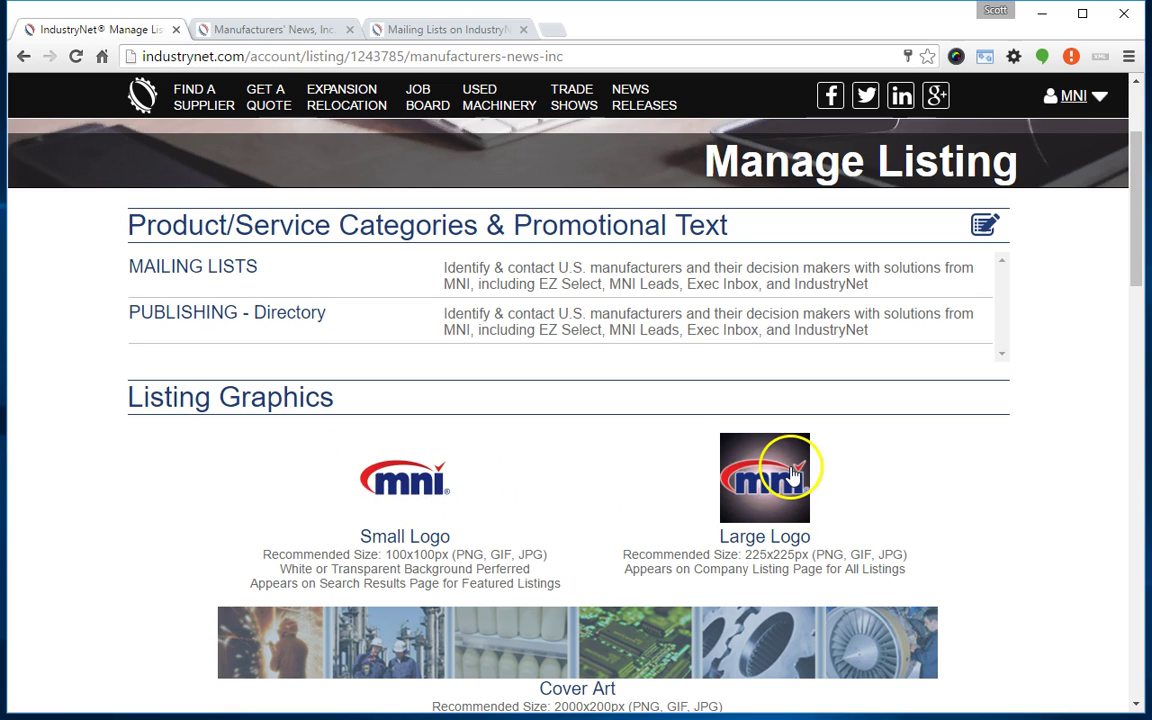
Reload the Mailing Lists on IndustryNet results to check the Manufacturers' News, Inc. small logo.
{"action": "left_click", "coordinate": [416, 37]}
{"action": "scroll", "coordinate": [450, 462], "scroll_direction": "up", "scroll_amount": 1}
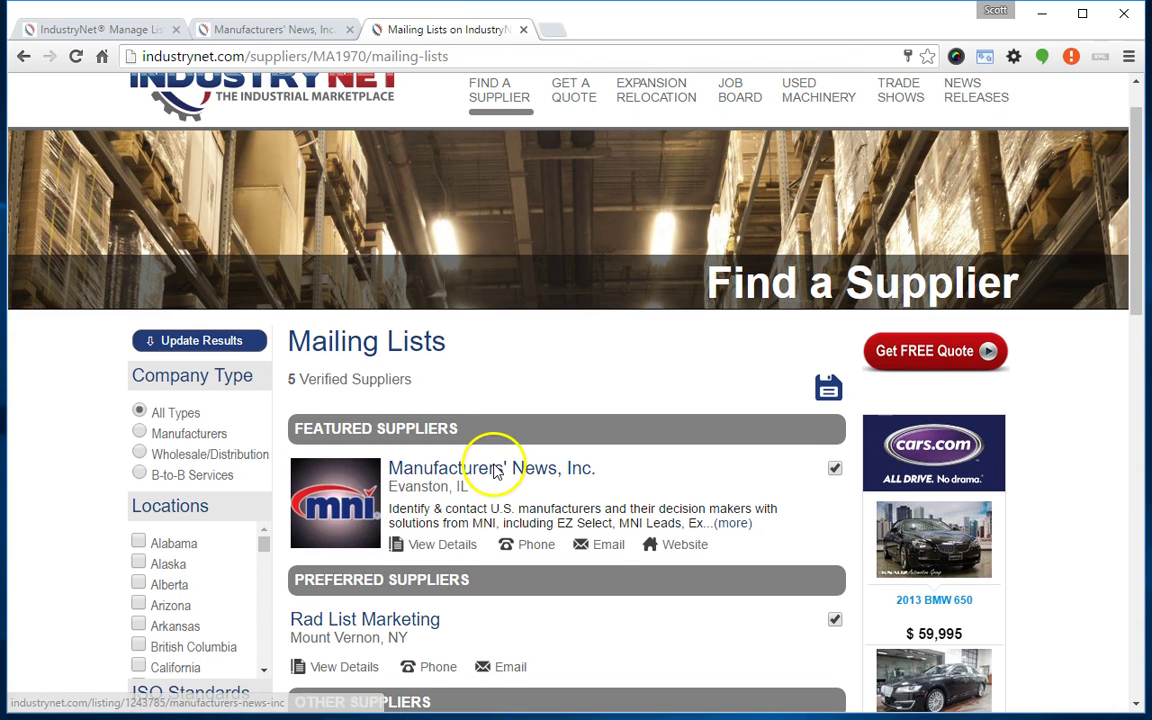
{"action": "left_click", "coordinate": [75, 56]}
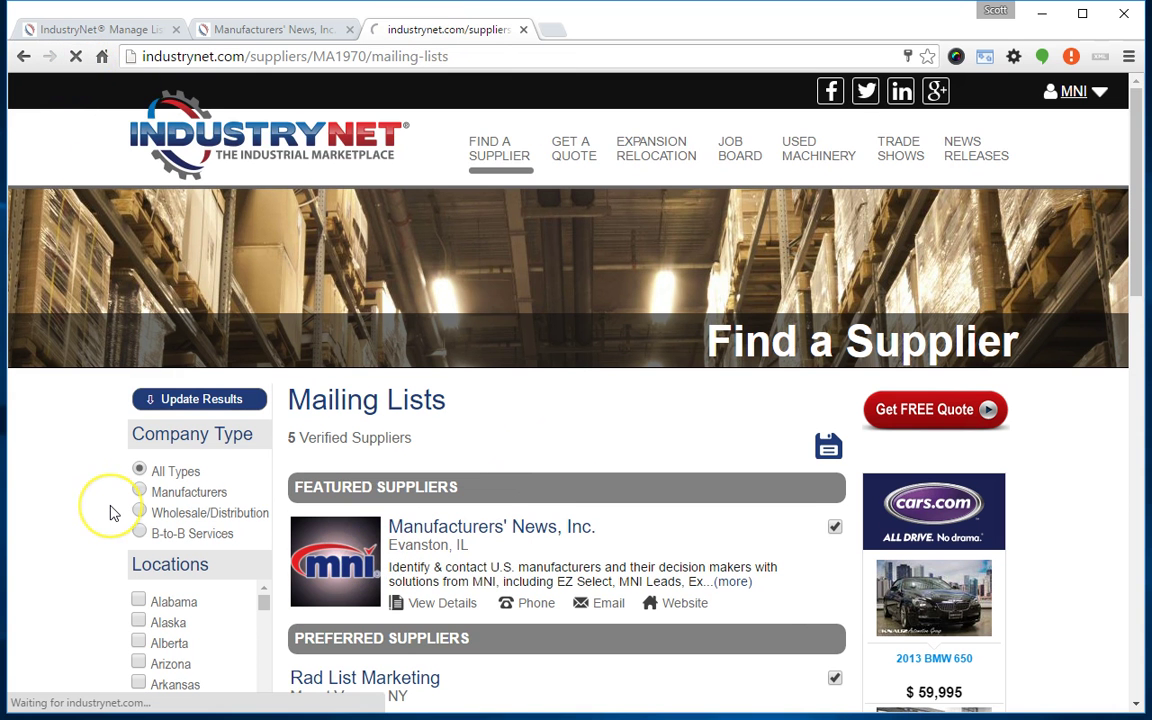
{"action": "scroll", "coordinate": [440, 555], "scroll_direction": "down", "scroll_amount": 1}
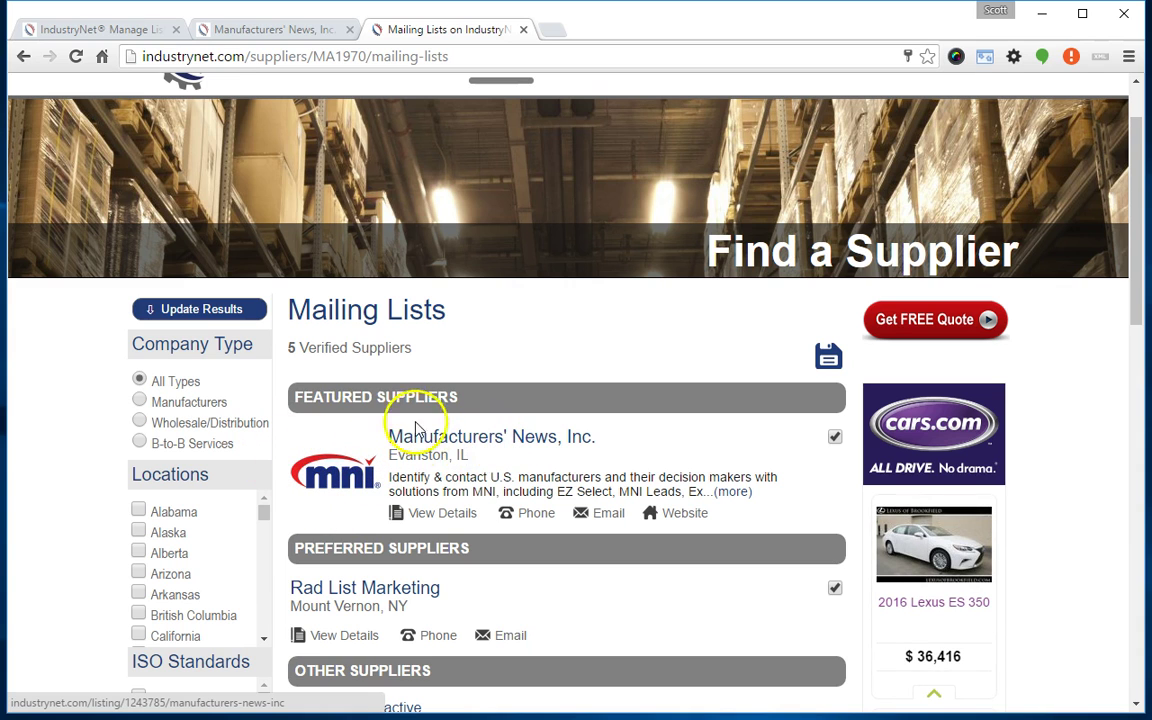
{"action": "scroll", "coordinate": [420, 420], "scroll_direction": "up", "scroll_amount": 1}
Reload the Manufacturers' News, Inc. page to check the dark logo over the cover art, then return to Manage Listing.
{"action": "left_click", "coordinate": [294, 30]}
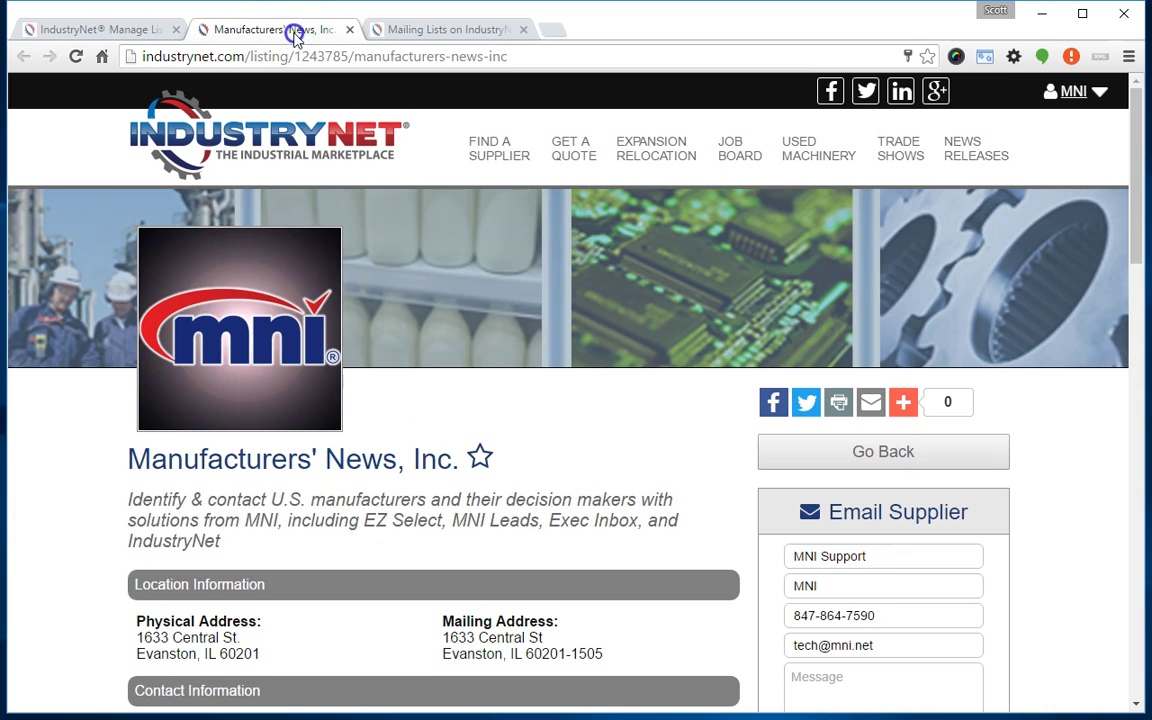
{"action": "left_click", "coordinate": [75, 56]}
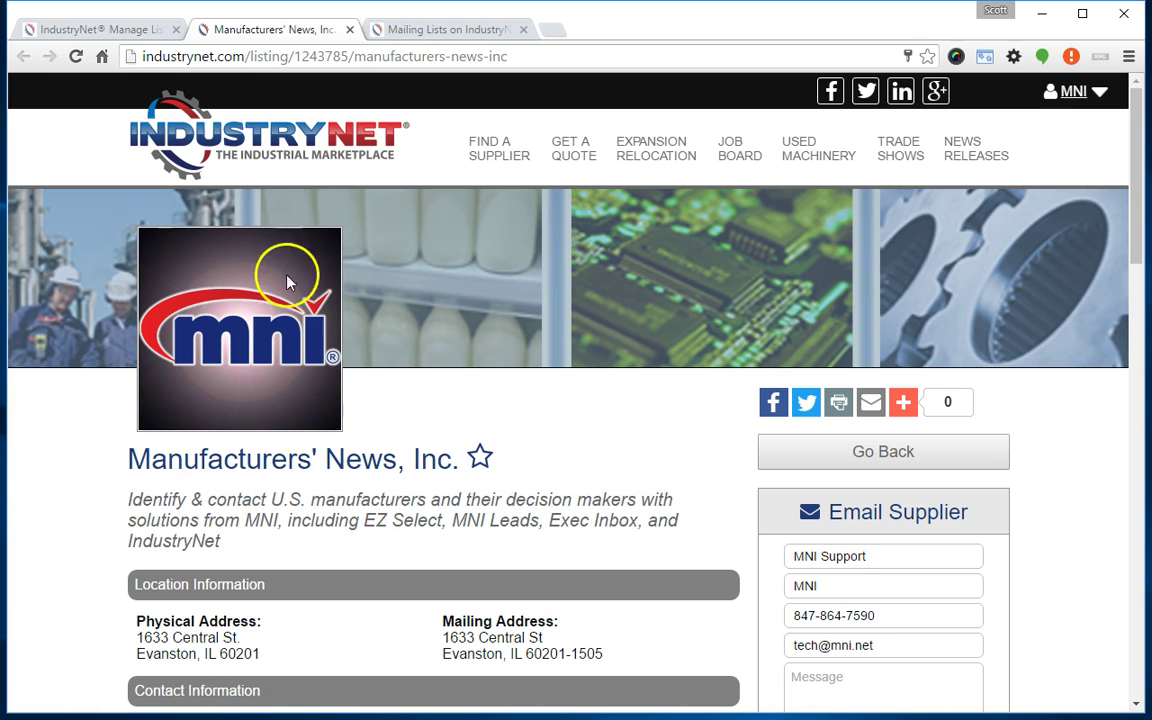
{"action": "left_click", "coordinate": [95, 29]}
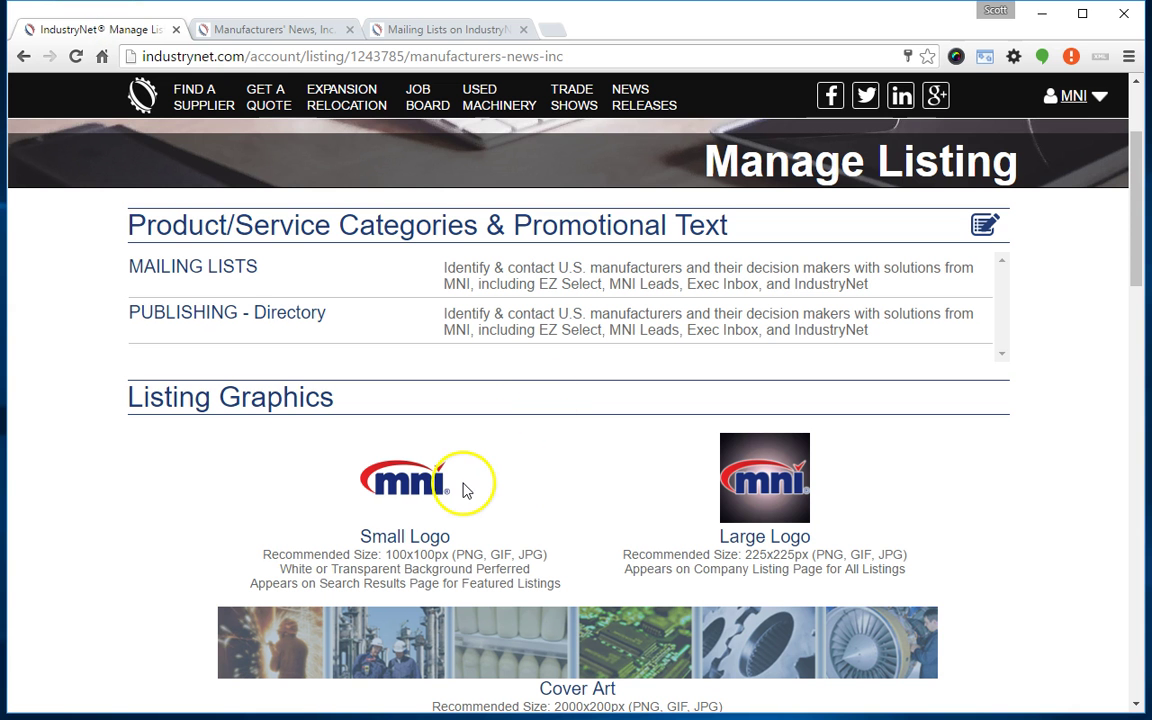
{"action": "scroll", "coordinate": [996, 388], "scroll_direction": "down", "scroll_amount": 1}
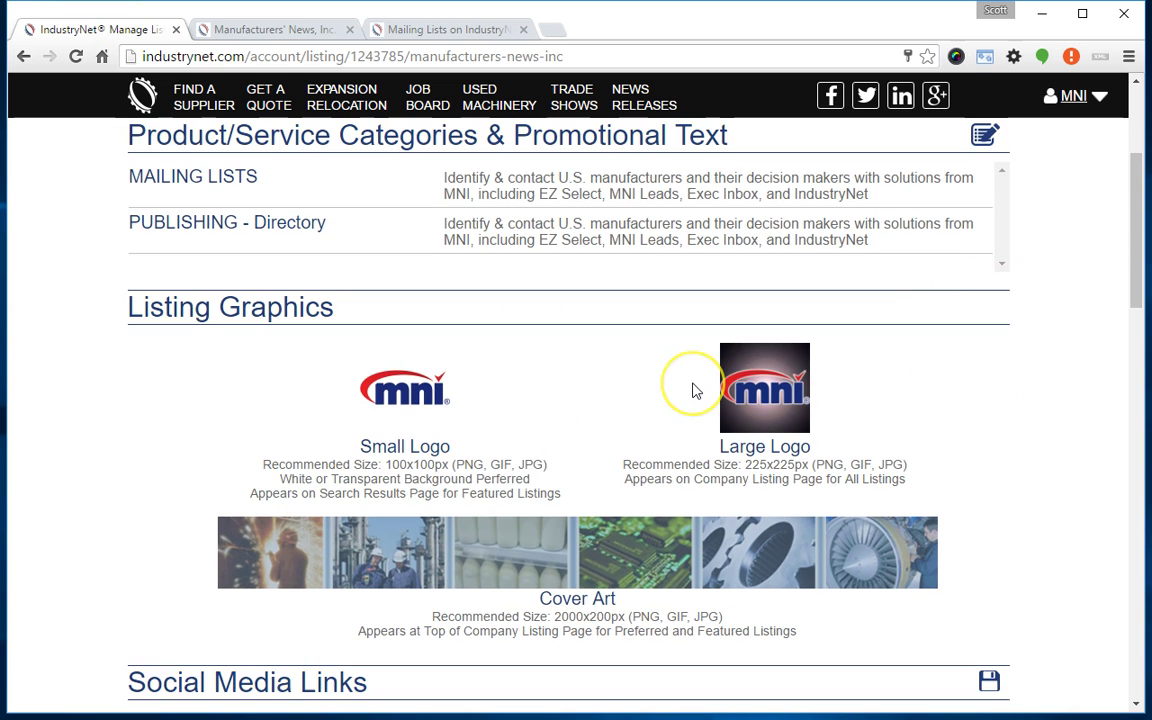
{"action": "left_click", "coordinate": [397, 395]}
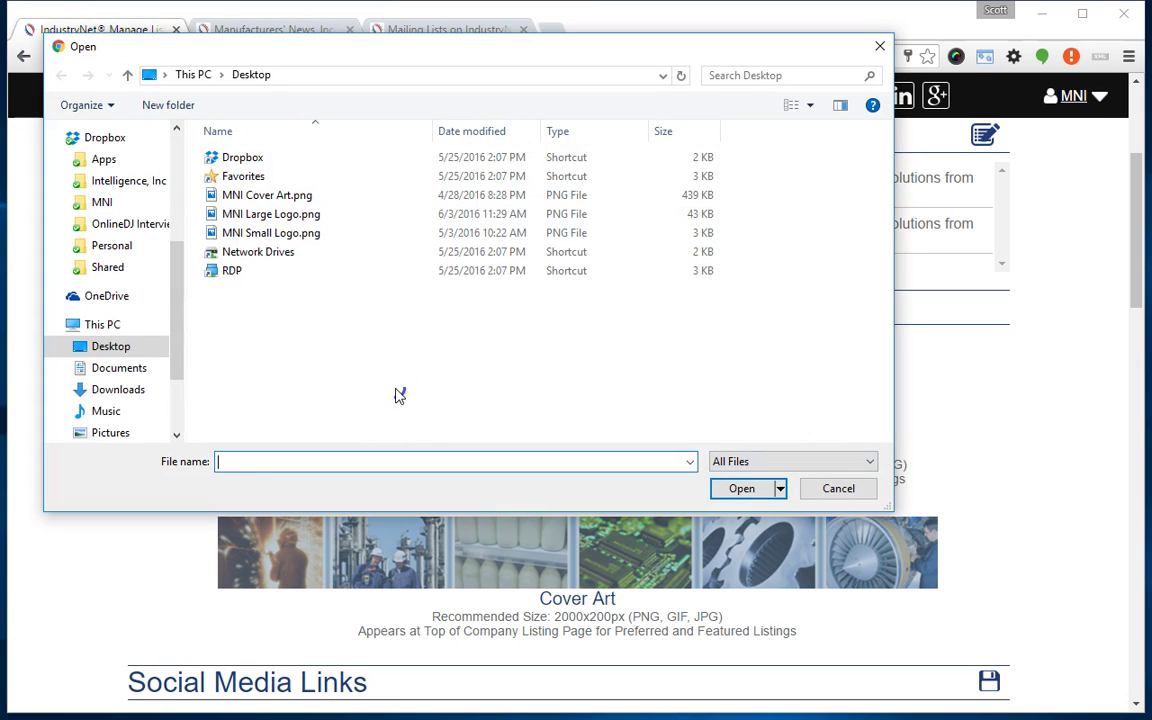
{"action": "left_click", "coordinate": [845, 490]}
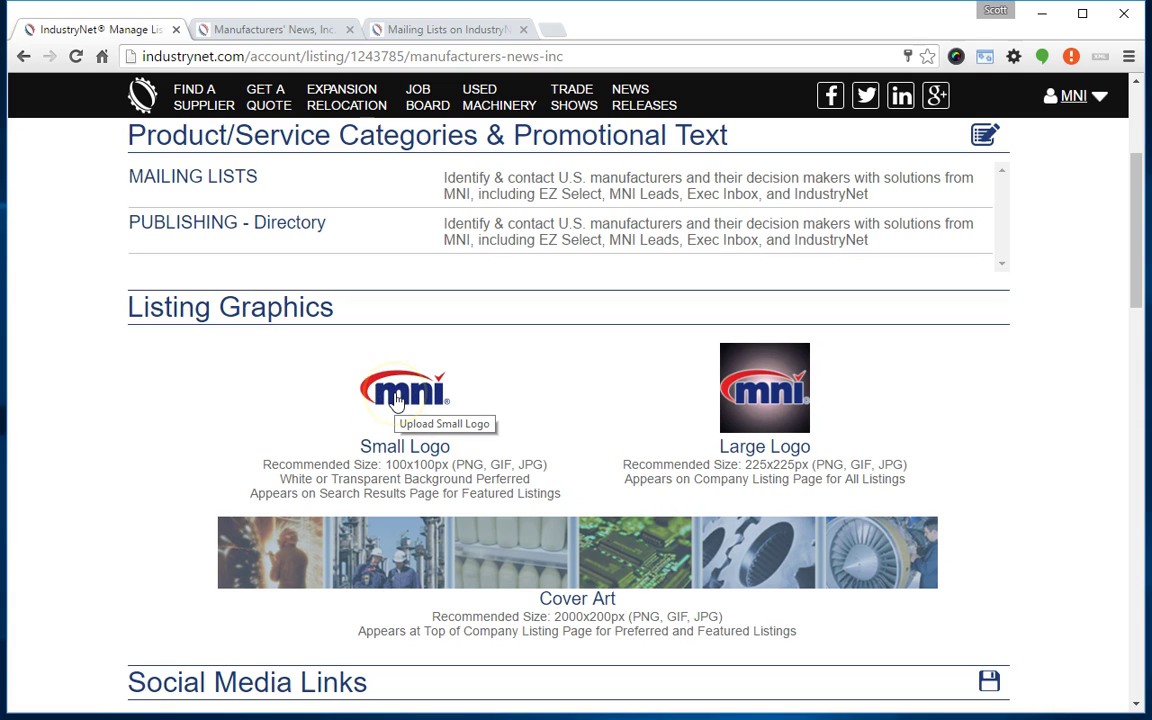
Review the Mailing Lists results and Manage Listing, ending on the Manufacturers' News, Inc. public page.
{"action": "left_click", "coordinate": [275, 31]}
{"action": "left_click", "coordinate": [398, 38]}
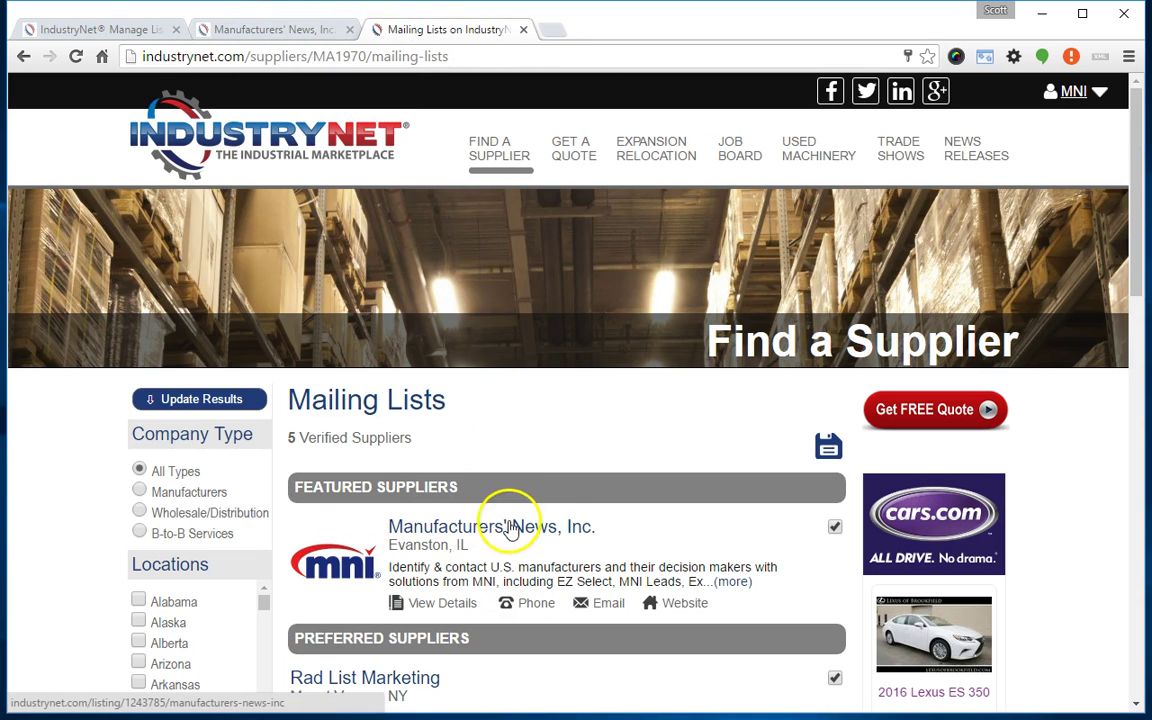
{"action": "scroll", "coordinate": [561, 446], "scroll_direction": "down", "scroll_amount": 1}
{"action": "scroll", "coordinate": [561, 446], "scroll_direction": "down", "scroll_amount": 1}
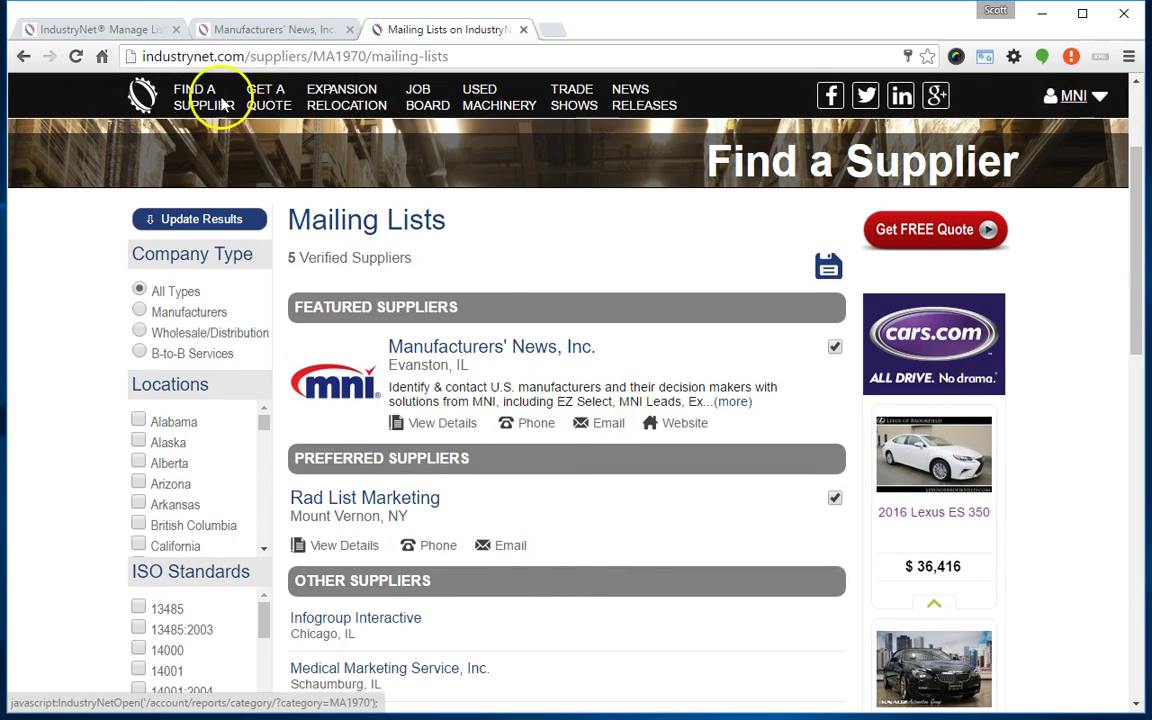
{"action": "left_click", "coordinate": [118, 28]}
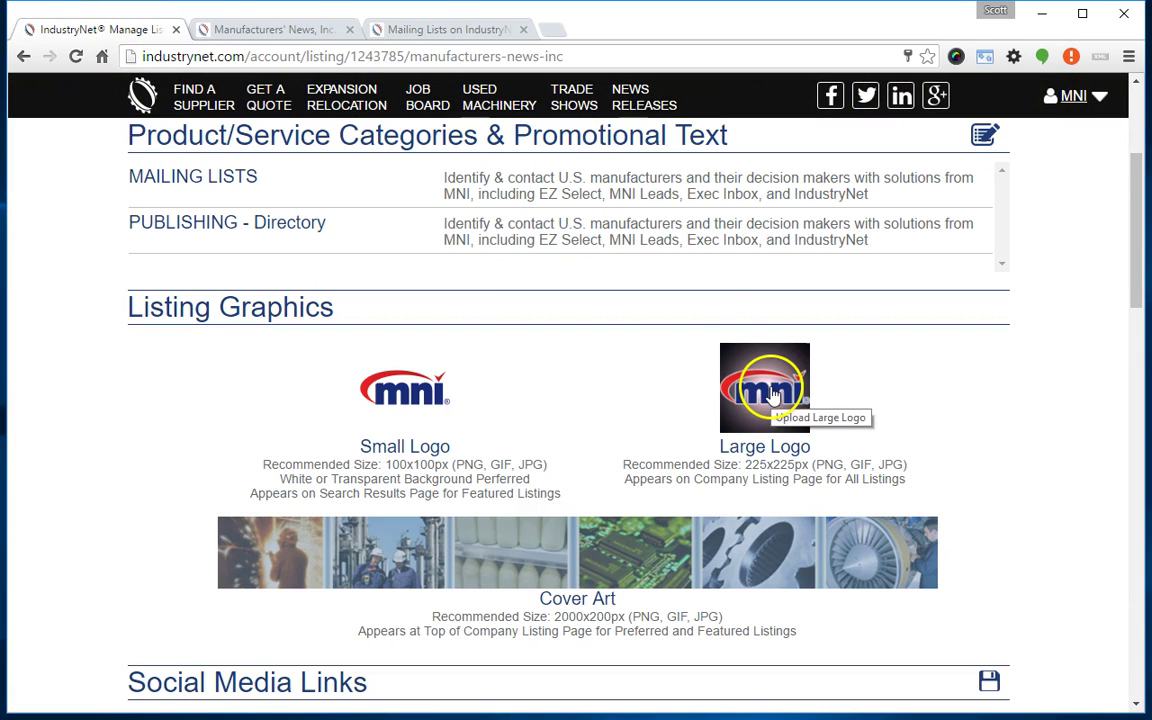
{"action": "left_click", "coordinate": [280, 30]}
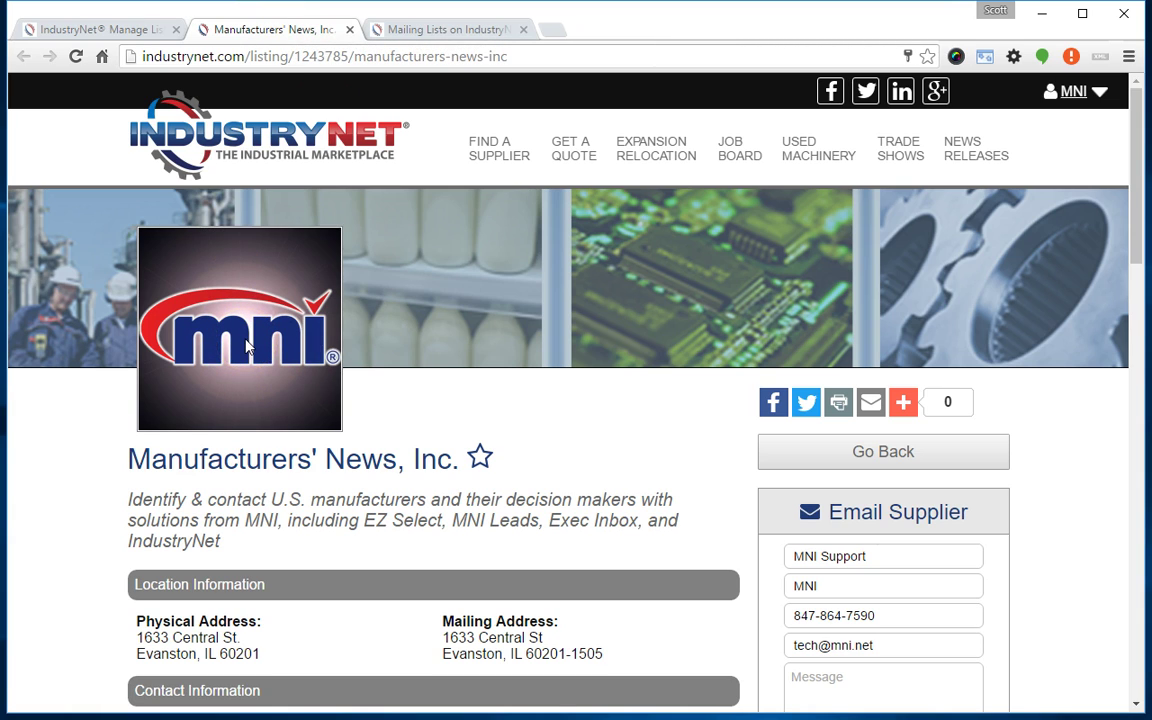
Compare the Manage Listing graphics against the public listing page, ending on Manage Listing.
{"action": "left_click", "coordinate": [115, 40]}
{"action": "scroll", "coordinate": [600, 450], "scroll_direction": "down", "scroll_amount": 1}
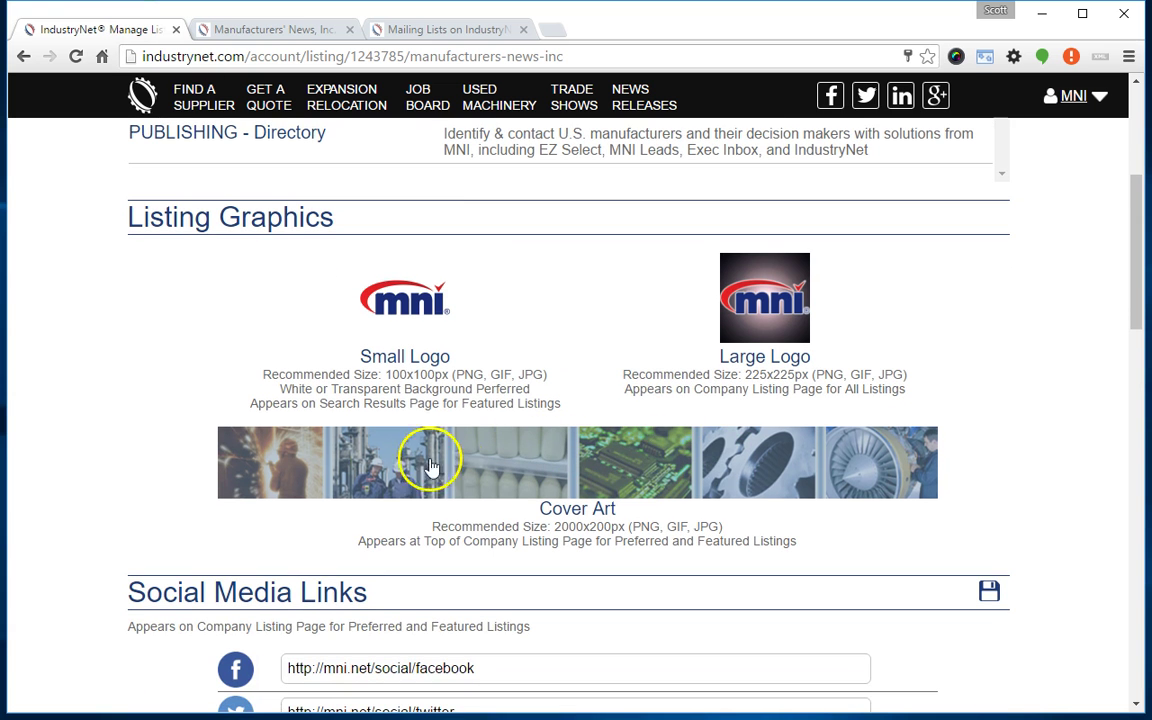
{"action": "left_click", "coordinate": [300, 38]}
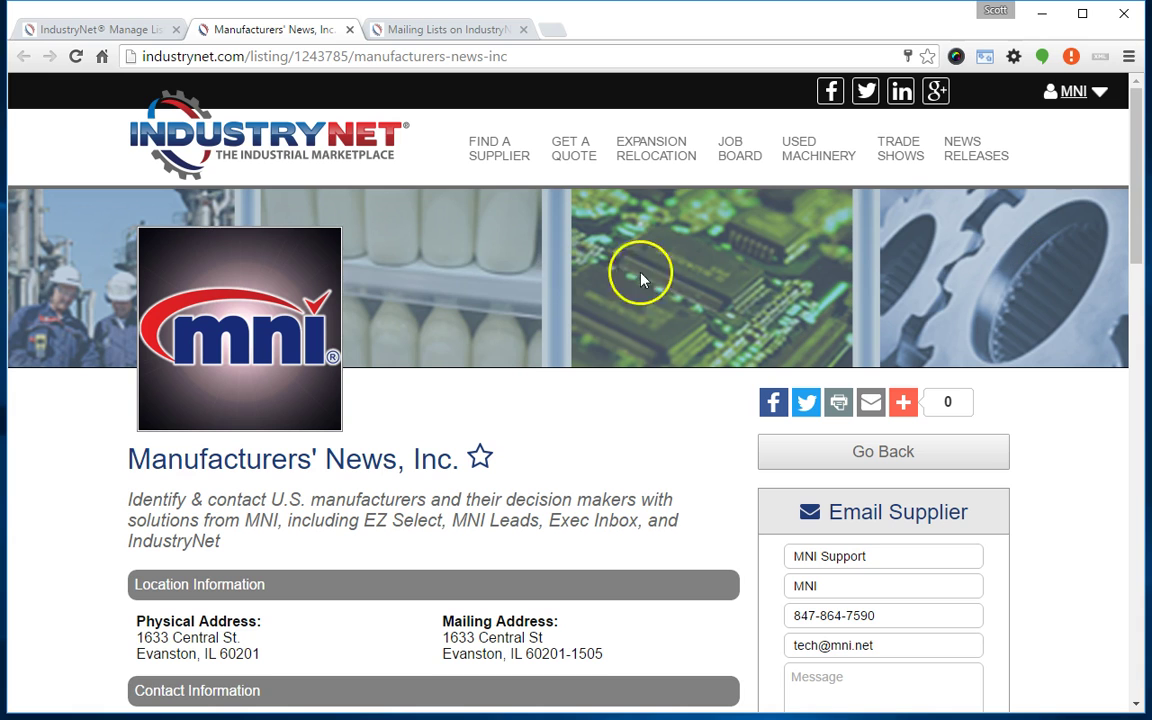
{"action": "left_click", "coordinate": [128, 30]}
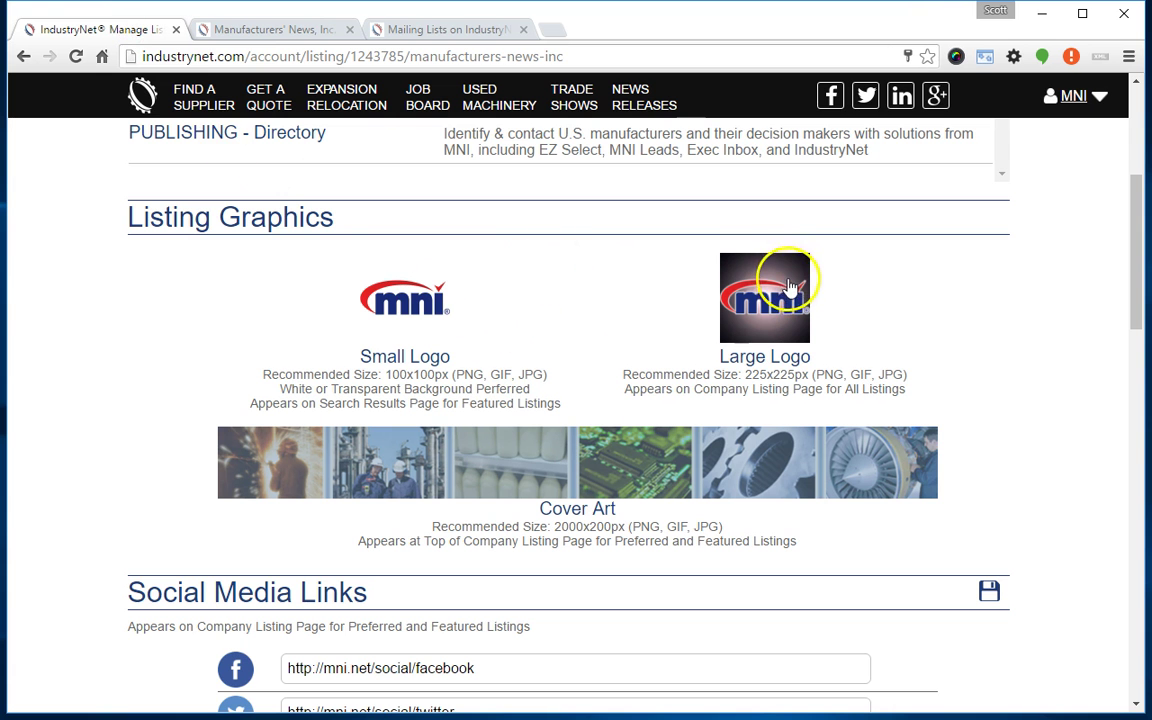